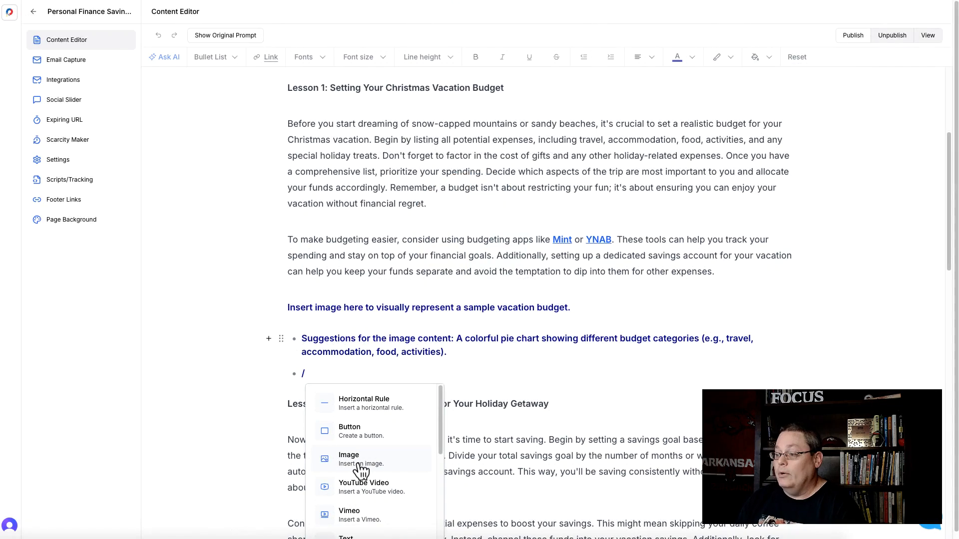
Step: Insert the Budget Allocation by Category pie chart image from the Downloads FireShot folder at the empty bullet under Lesson 1
{"action": "left_click", "coordinate": [359, 464]}
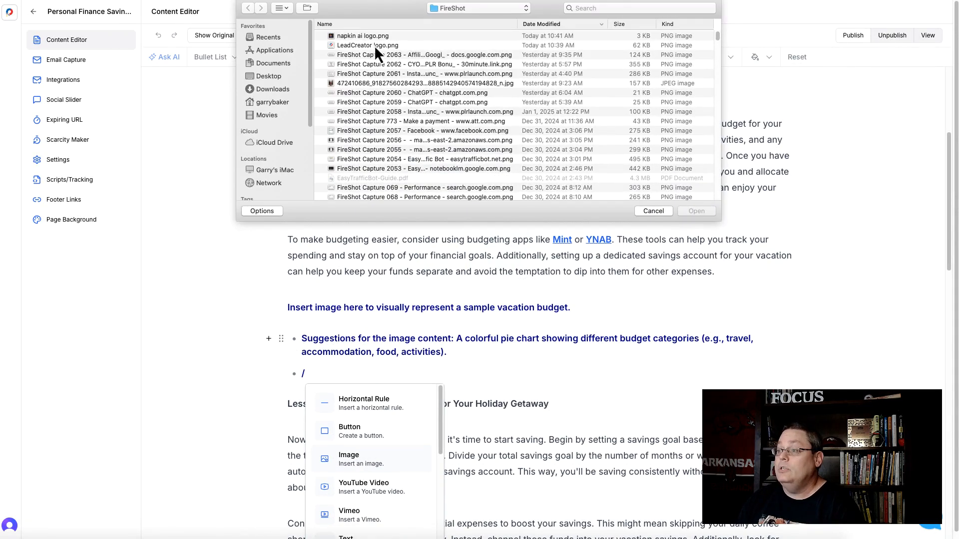
{"action": "left_click", "coordinate": [273, 89]}
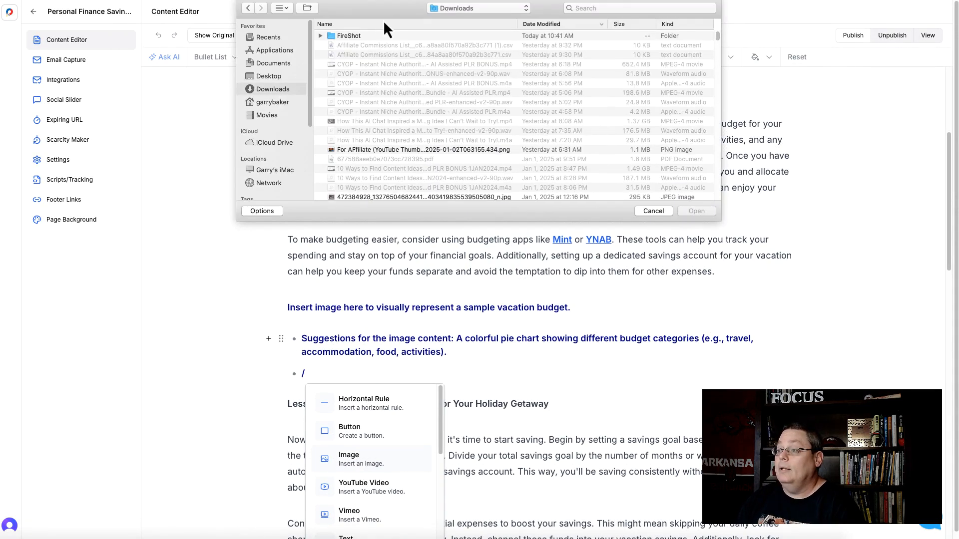
{"action": "double_click", "coordinate": [381, 36]}
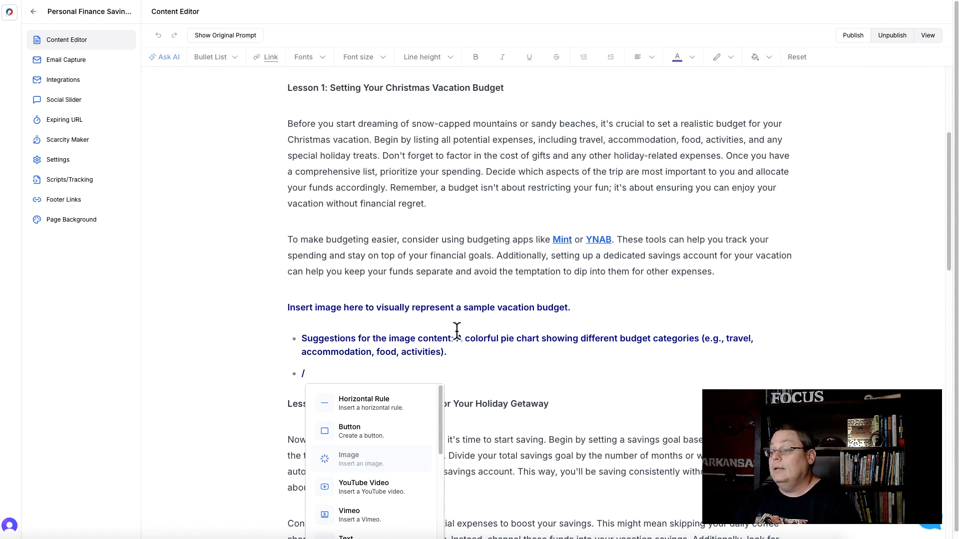
{"action": "scroll", "coordinate": [556, 356], "scroll_direction": "down", "scroll_amount": 2}
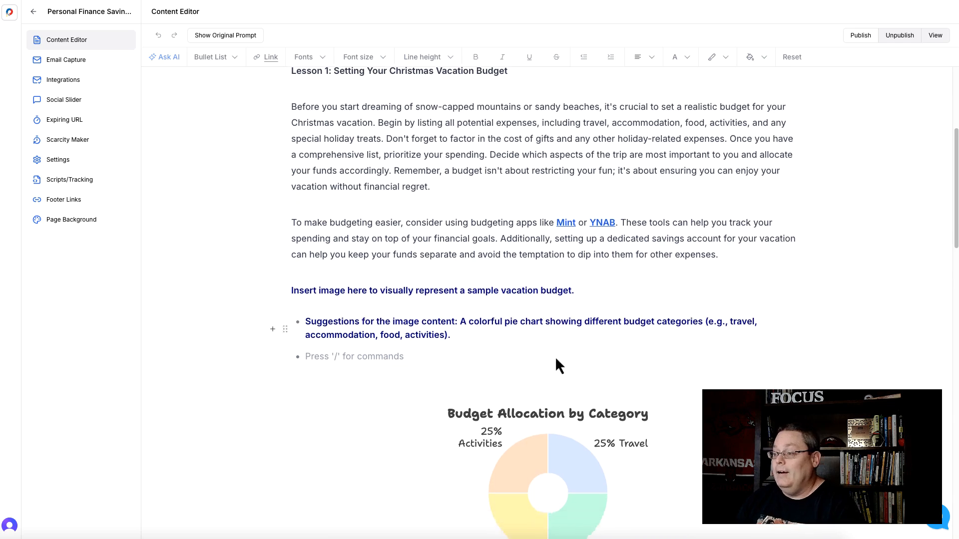
Step: Review the Lesson 1 image placeholder heading and its suggested pie chart description around the inserted image
{"action": "left_click_drag", "start_coordinate": [461, 235], "coordinate": [514, 246]}
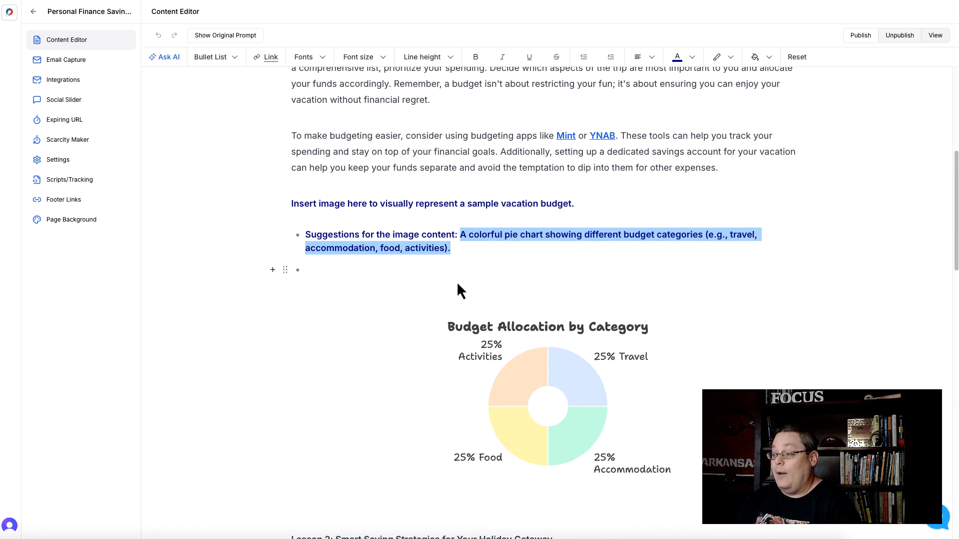
{"action": "scroll", "coordinate": [499, 375], "scroll_direction": "down", "scroll_amount": 1}
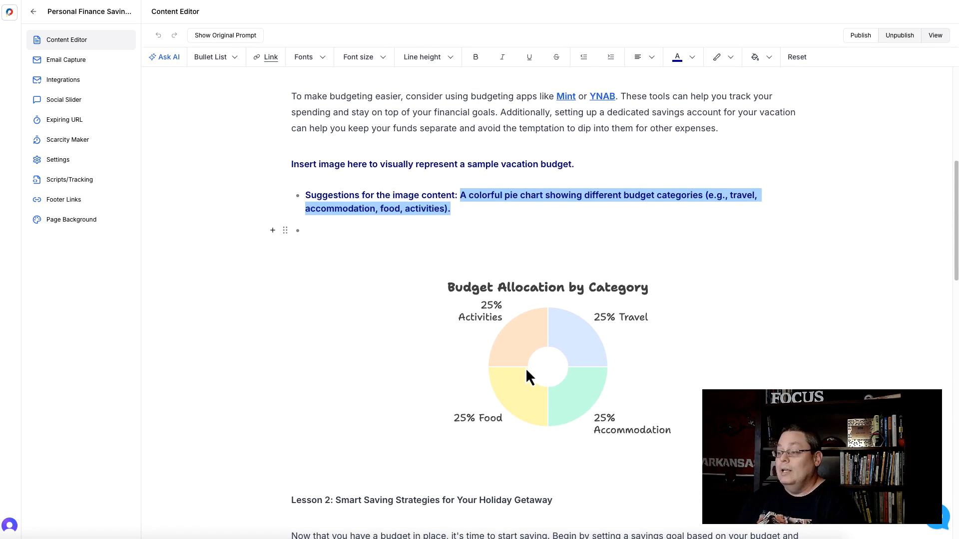
{"action": "scroll", "coordinate": [526, 368], "scroll_direction": "down", "scroll_amount": 1}
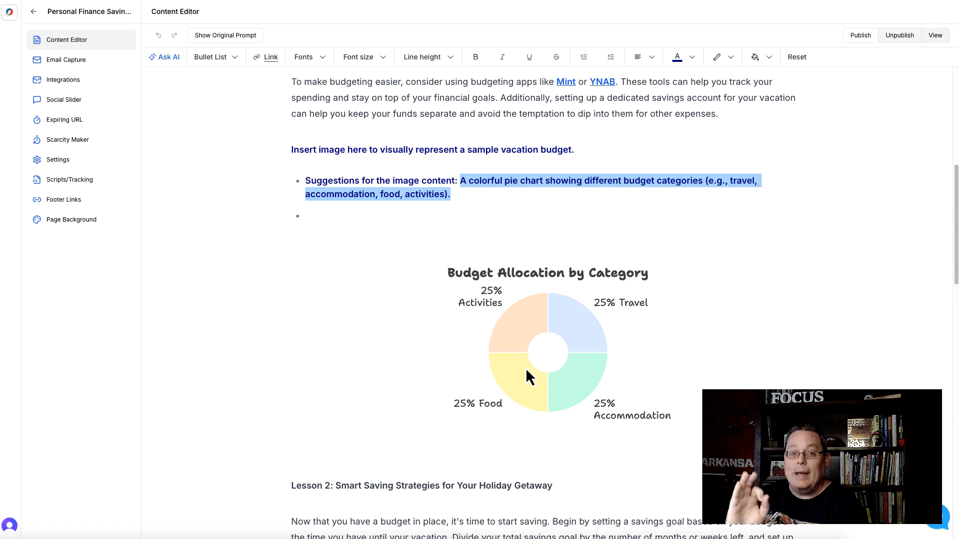
{"action": "scroll", "coordinate": [349, 244], "scroll_direction": "up", "scroll_amount": 2}
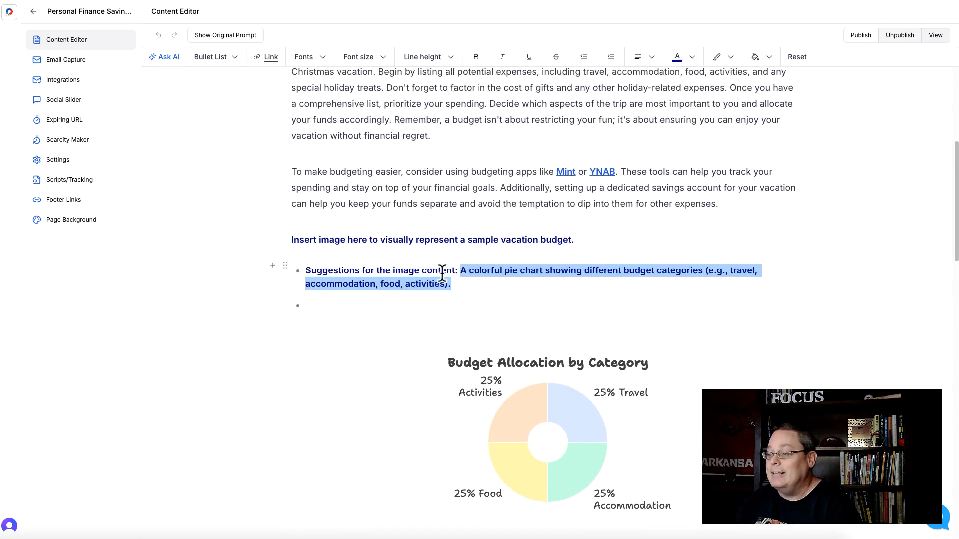
{"action": "left_click_drag", "start_coordinate": [463, 289], "coordinate": [290, 242]}
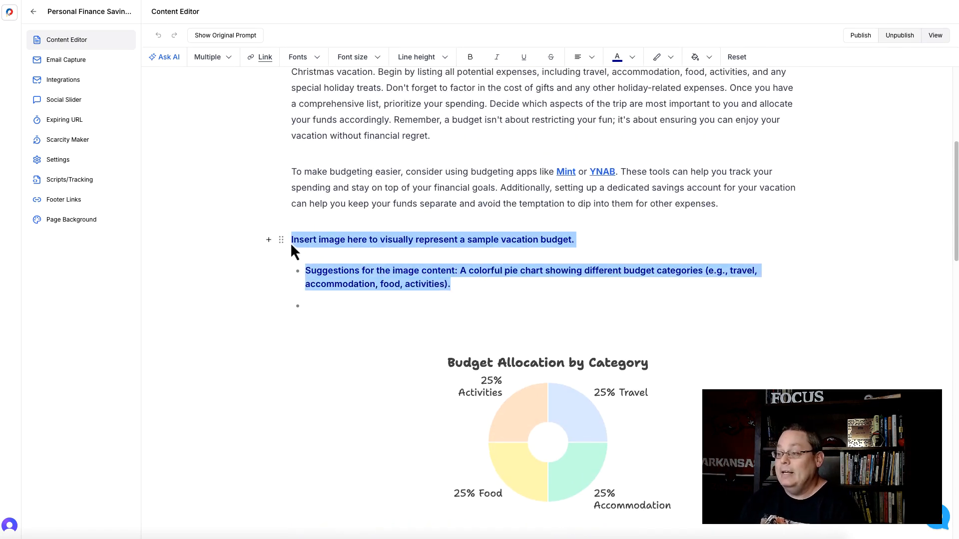
{"action": "scroll", "coordinate": [342, 259], "scroll_direction": "up", "scroll_amount": 2}
{"action": "scroll", "coordinate": [346, 261], "scroll_direction": "up", "scroll_amount": 5}
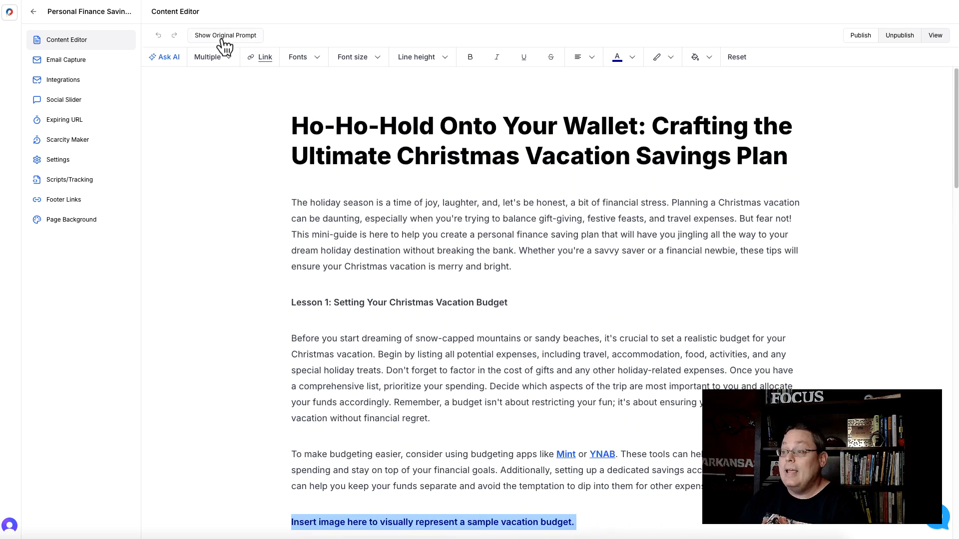
Step: Open the document's original prompt to view the template used, and close it without regenerating
{"action": "left_click", "coordinate": [225, 38]}
{"action": "left_click_drag", "start_coordinate": [431, 238], "coordinate": [373, 225]}
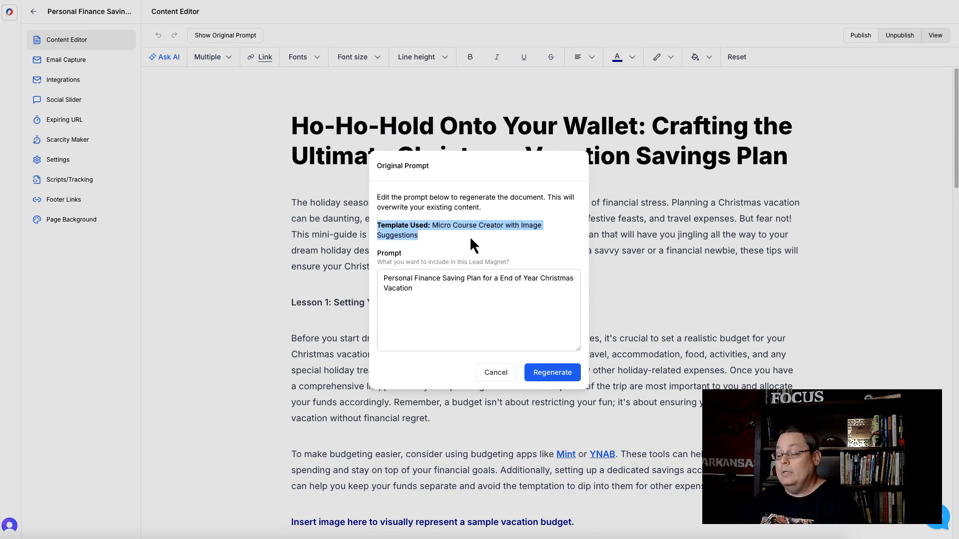
{"action": "left_click", "coordinate": [492, 372]}
Step: Delete the Lesson 1 image placeholder heading and suggestion bullet above the pie chart
{"action": "scroll", "coordinate": [405, 293], "scroll_direction": "down", "scroll_amount": 6}
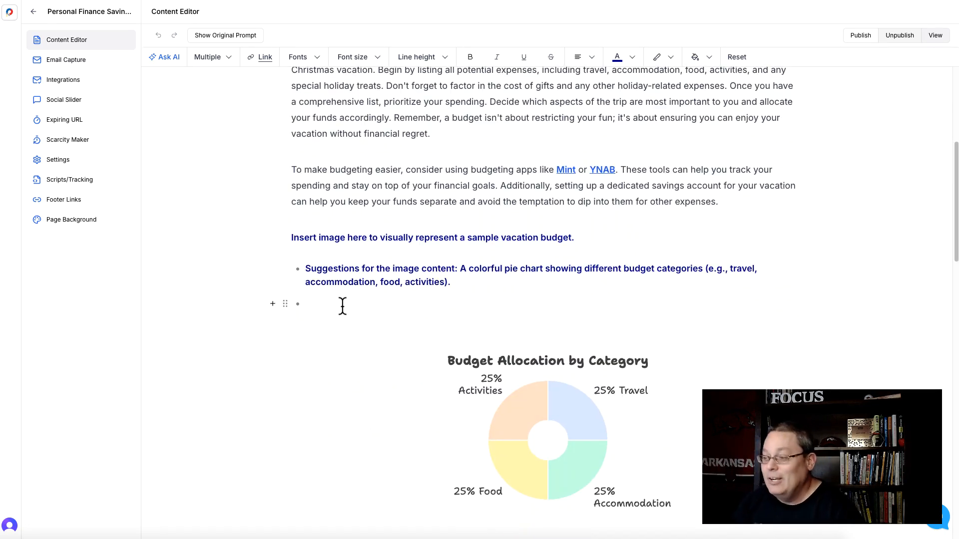
{"action": "left_click_drag", "start_coordinate": [343, 306], "coordinate": [287, 246]}
{"action": "key", "text": "BackSpace"}
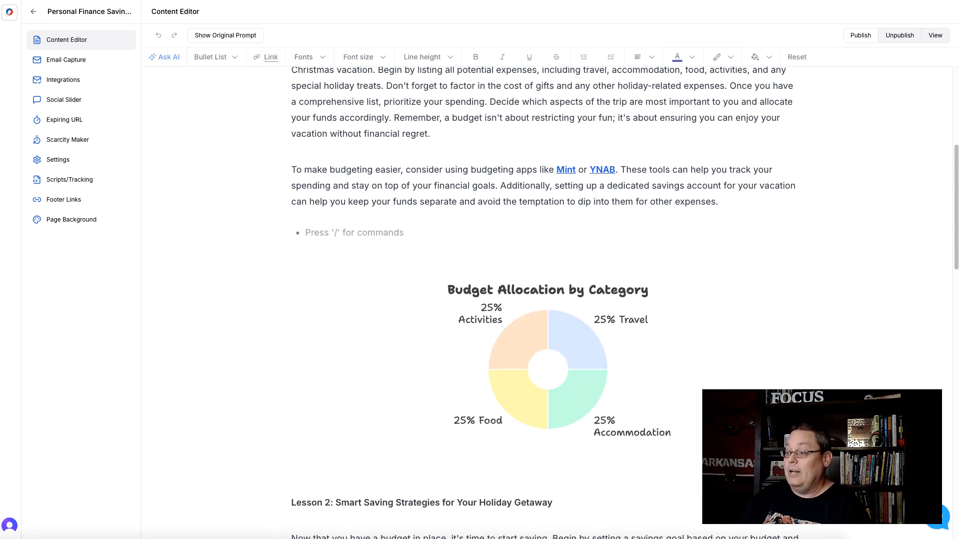
{"action": "key", "text": "BackSpace"}
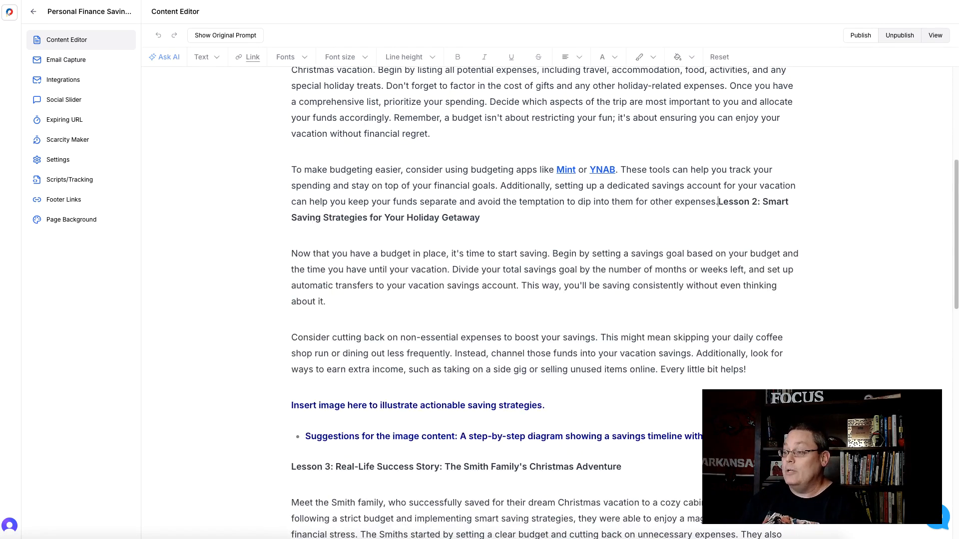
{"action": "left_click", "coordinate": [158, 35]}
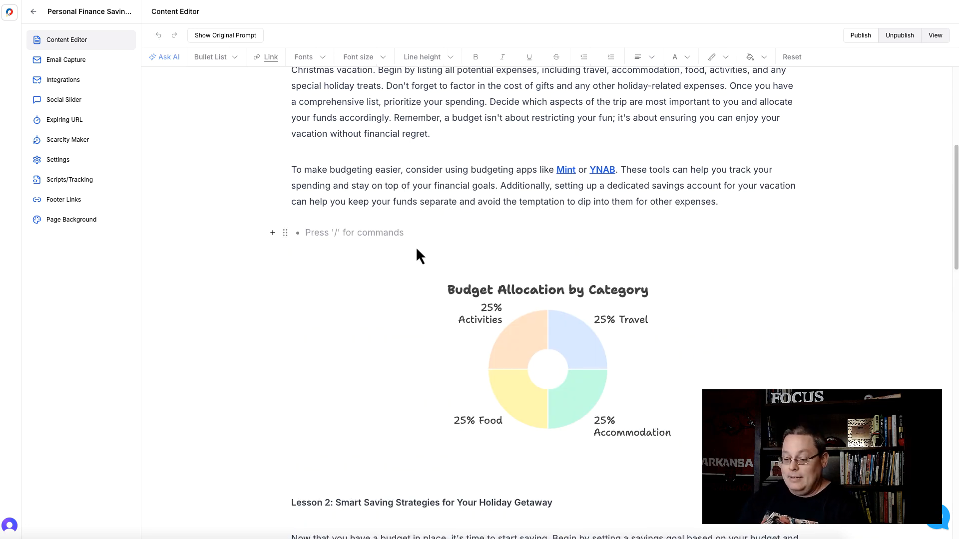
Step: Review Lesson 2's image placeholder and its suggested savings timeline diagram description
{"action": "scroll", "coordinate": [646, 330], "scroll_direction": "down", "scroll_amount": 4}
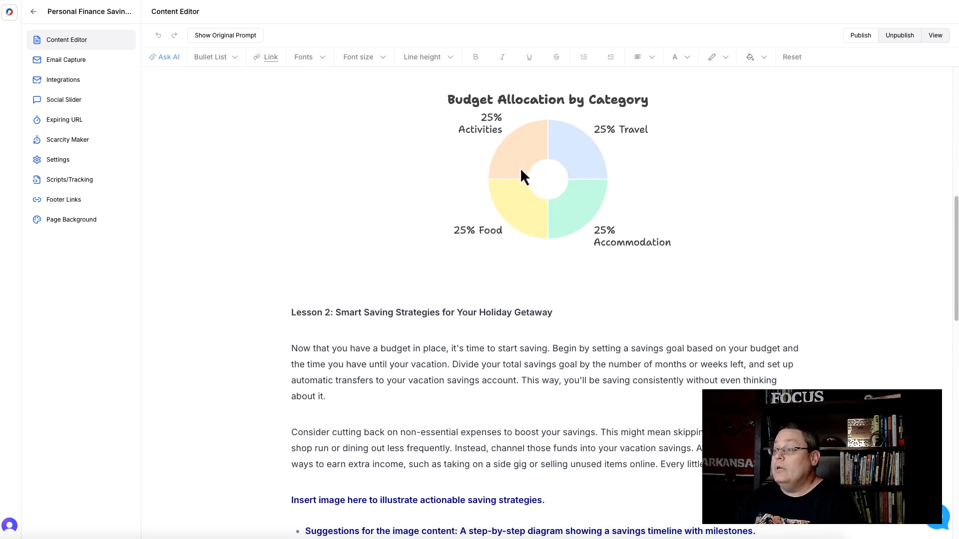
{"action": "scroll", "coordinate": [429, 229], "scroll_direction": "down", "scroll_amount": 4}
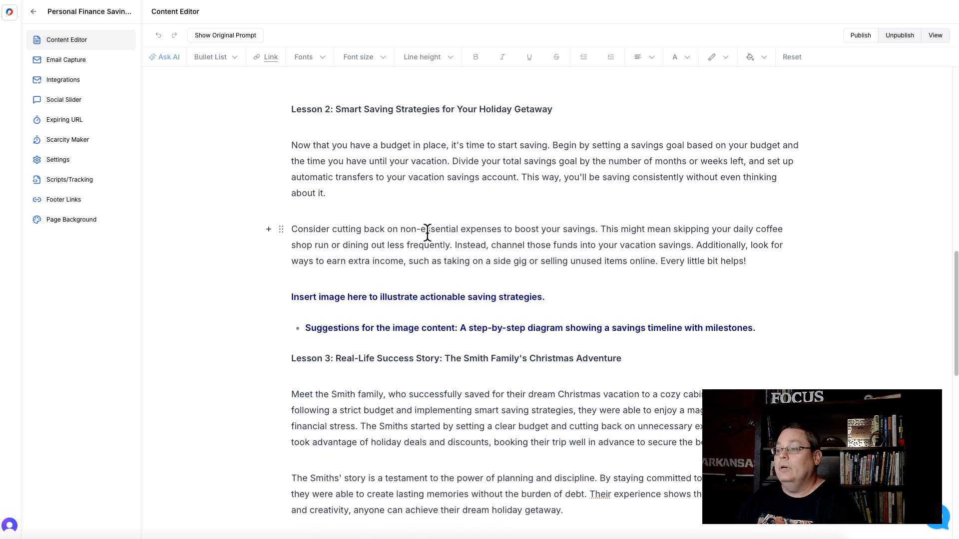
{"action": "scroll", "coordinate": [413, 229], "scroll_direction": "up", "scroll_amount": 2}
{"action": "scroll", "coordinate": [364, 182], "scroll_direction": "down", "scroll_amount": 2}
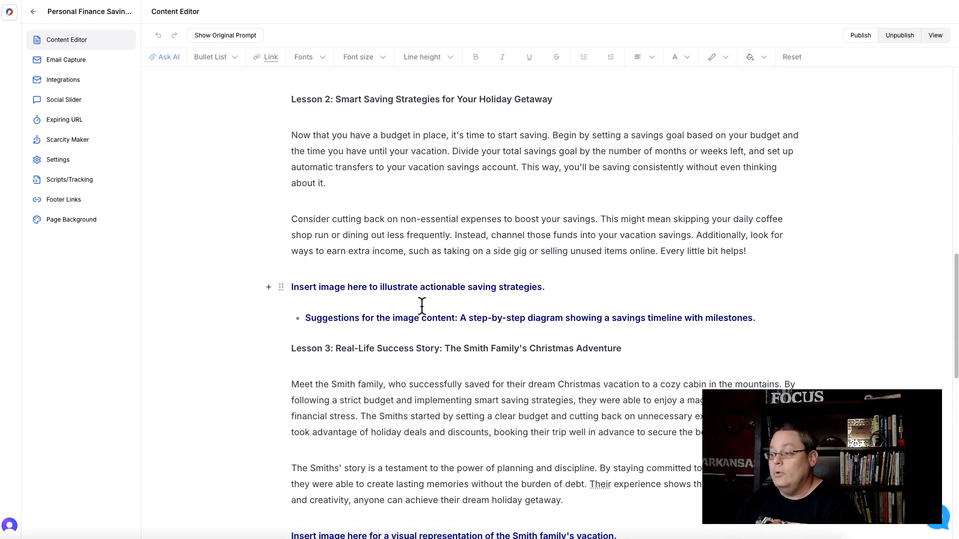
{"action": "left_click_drag", "start_coordinate": [456, 319], "coordinate": [753, 318]}
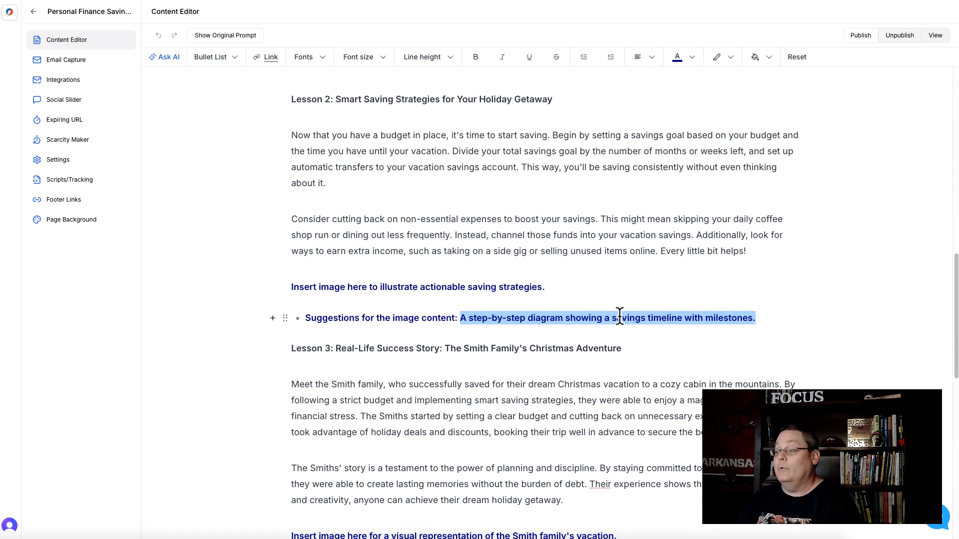
{"action": "scroll", "coordinate": [507, 325], "scroll_direction": "down", "scroll_amount": 4}
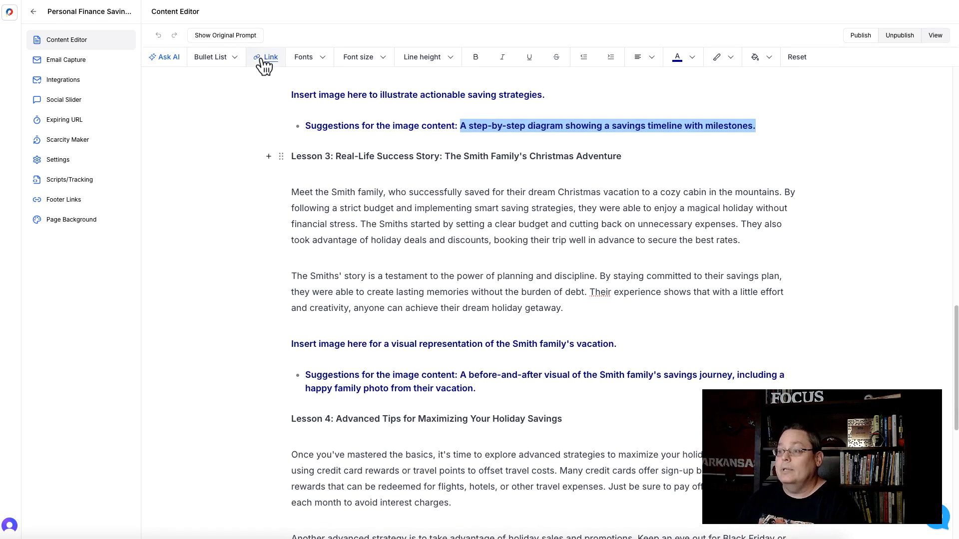
Step: Copy the prompt text from the original prompt dialog
{"action": "left_click", "coordinate": [236, 38]}
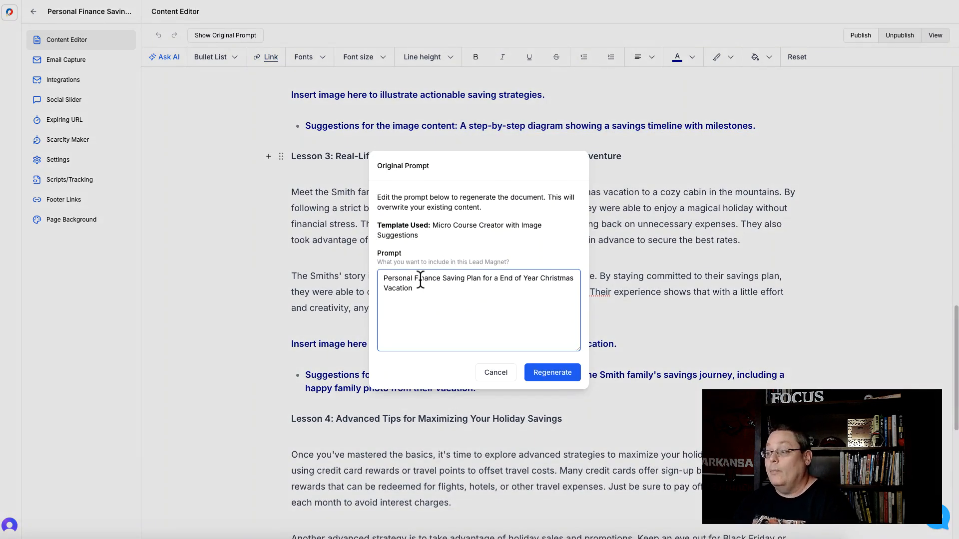
{"action": "left_click_drag", "start_coordinate": [416, 289], "coordinate": [381, 275]}
{"action": "right_click", "coordinate": [392, 282]}
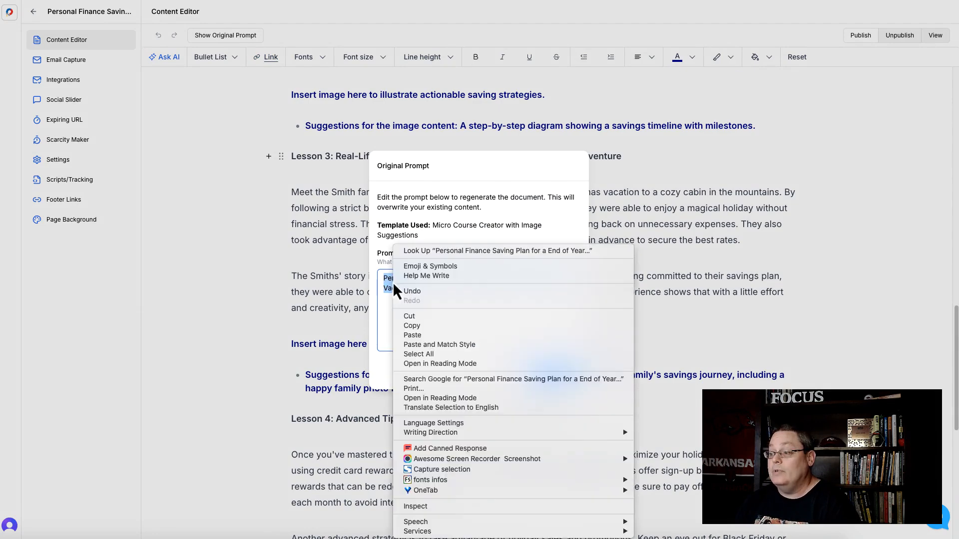
{"action": "left_click", "coordinate": [439, 325]}
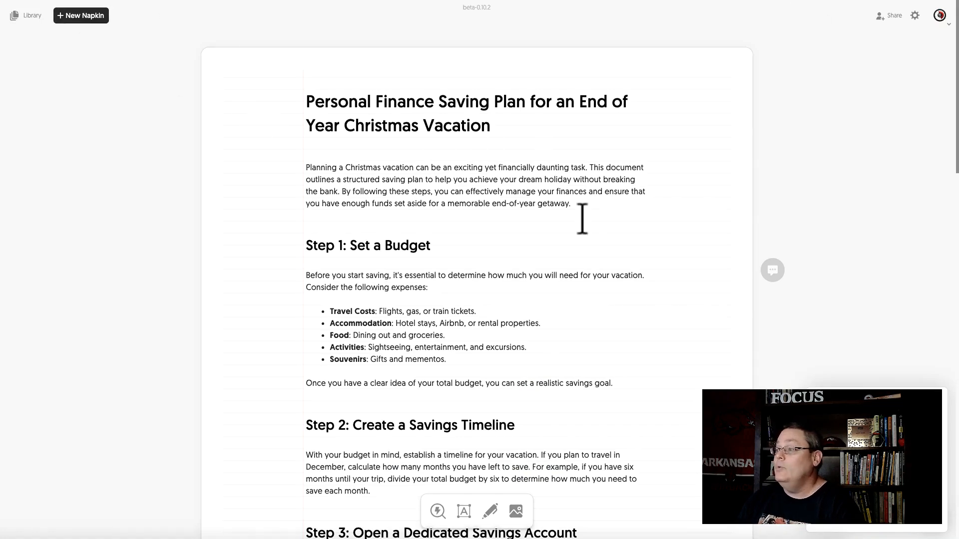
Step: Switch to Napkin and start a new Draft with AI napkin by pasting the copied prompt
{"action": "scroll", "coordinate": [543, 267], "scroll_direction": "down", "scroll_amount": 15}
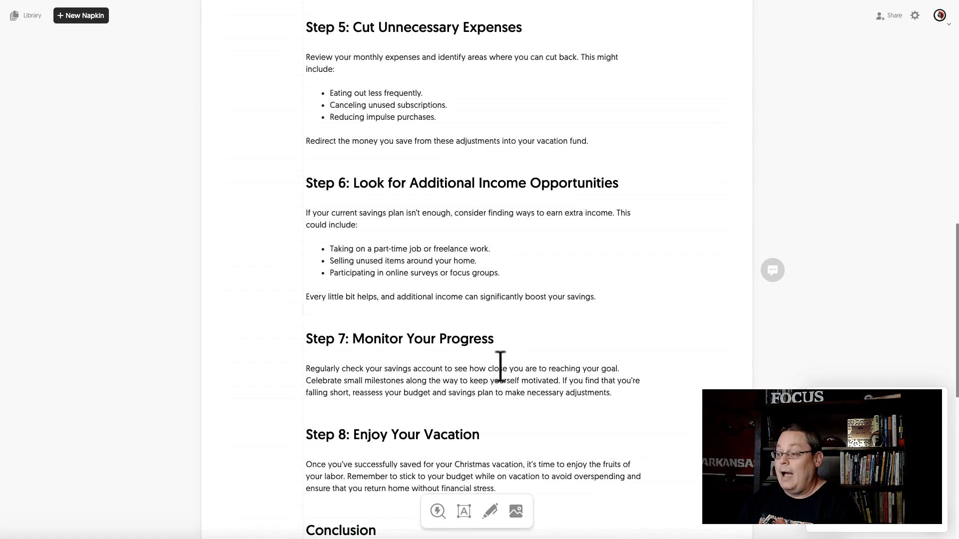
{"action": "scroll", "coordinate": [501, 372], "scroll_direction": "up", "scroll_amount": 15}
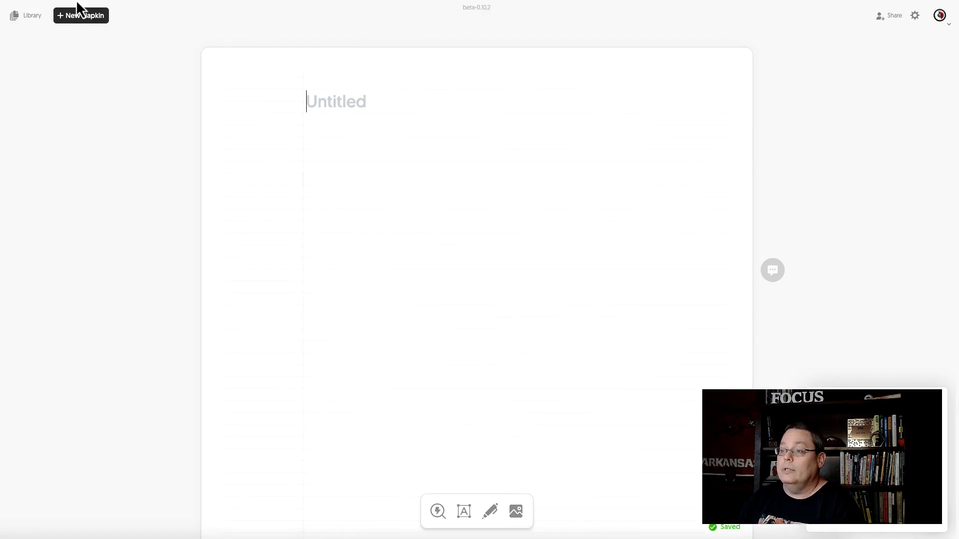
{"action": "left_click", "coordinate": [83, 20]}
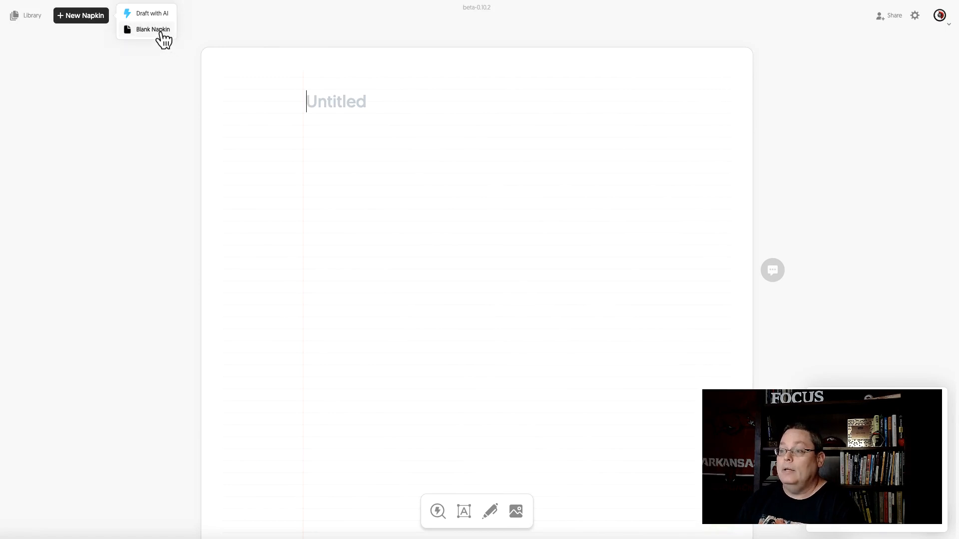
{"action": "left_click", "coordinate": [152, 14]}
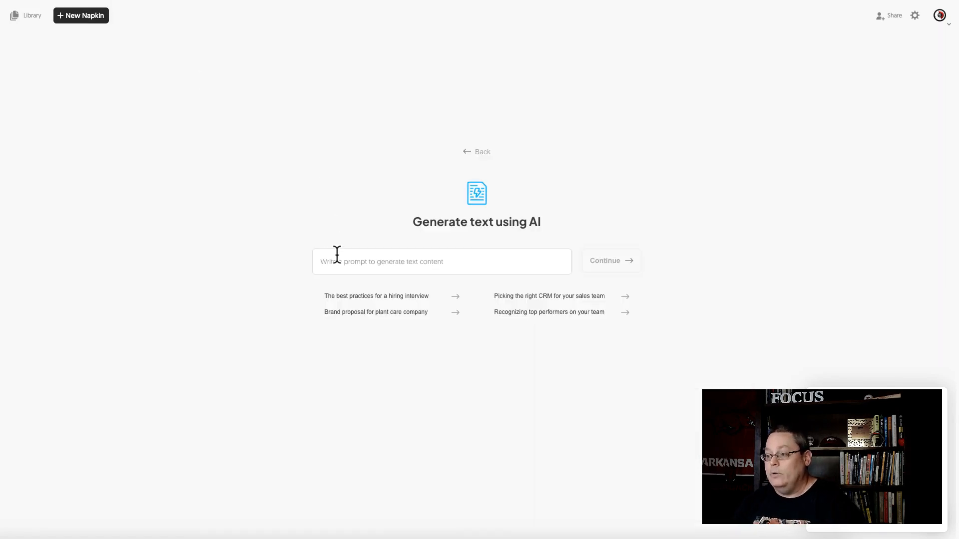
{"action": "key", "text": "ctrl+v"}
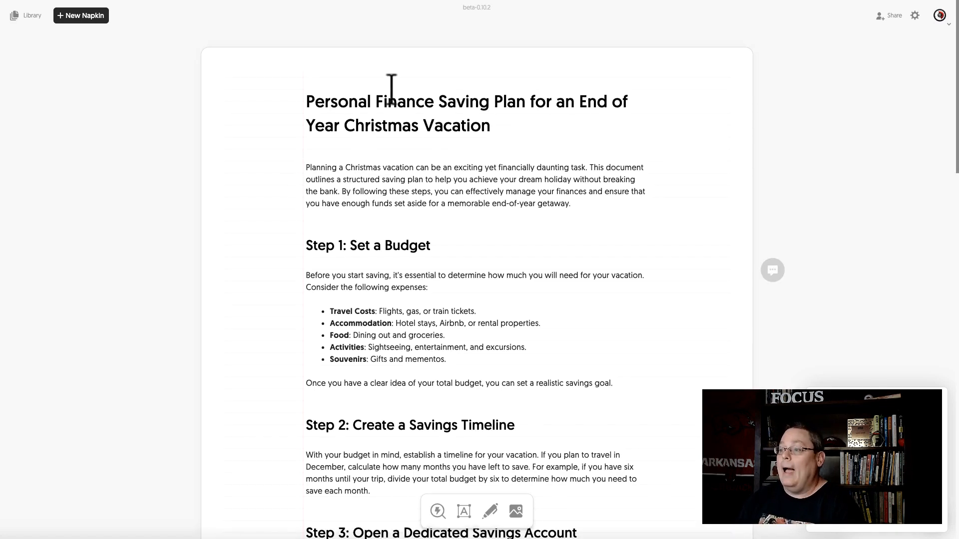
Step: Generate a visual for the Step 1 expense list and choose the head-shaped key expenses diagram style
{"action": "scroll", "coordinate": [542, 369], "scroll_direction": "down", "scroll_amount": 5}
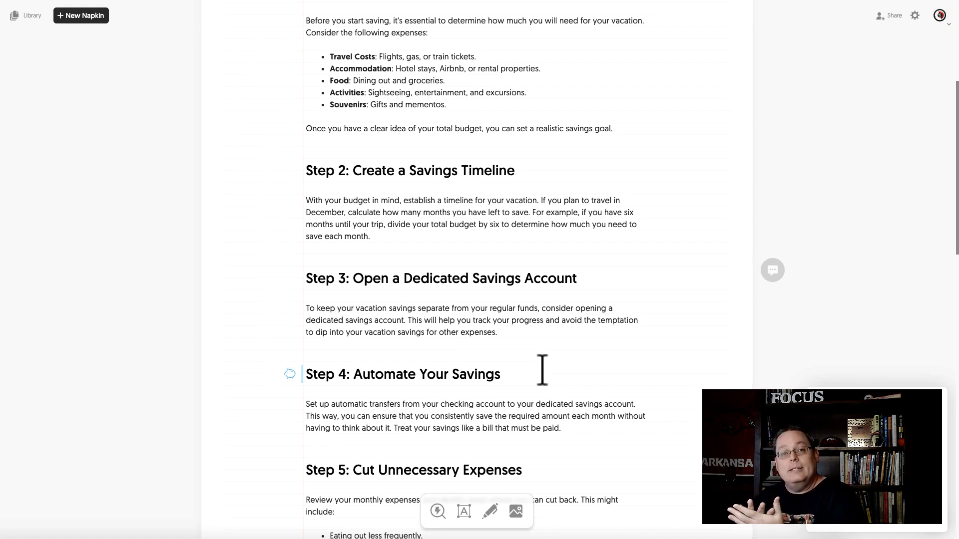
{"action": "scroll", "coordinate": [522, 356], "scroll_direction": "up", "scroll_amount": 5}
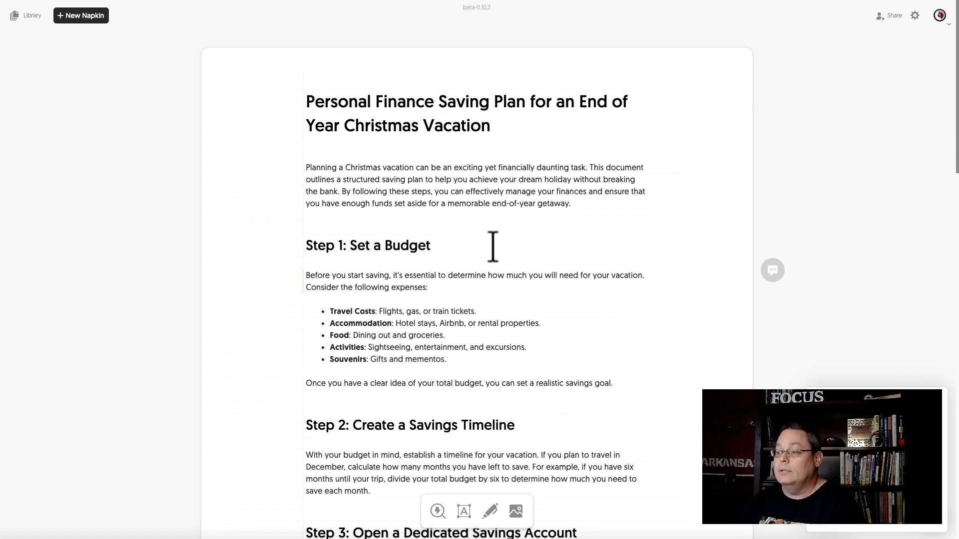
{"action": "scroll", "coordinate": [402, 195], "scroll_direction": "down", "scroll_amount": 2}
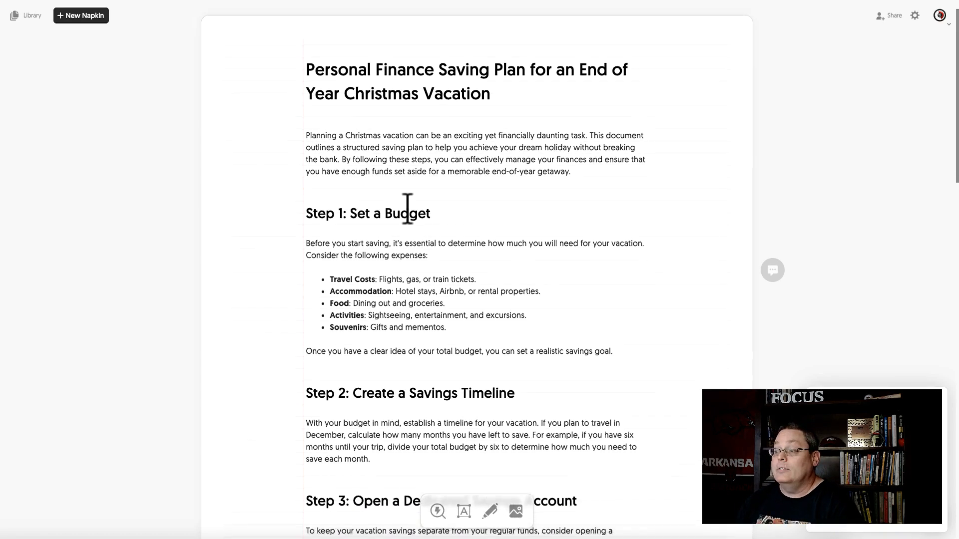
{"action": "scroll", "coordinate": [442, 232], "scroll_direction": "down", "scroll_amount": 1}
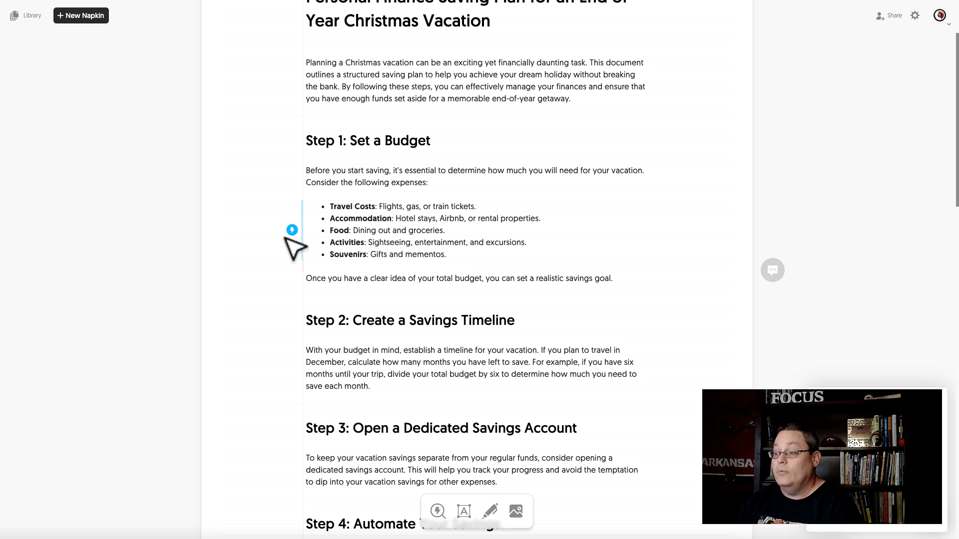
{"action": "left_click", "coordinate": [292, 231]}
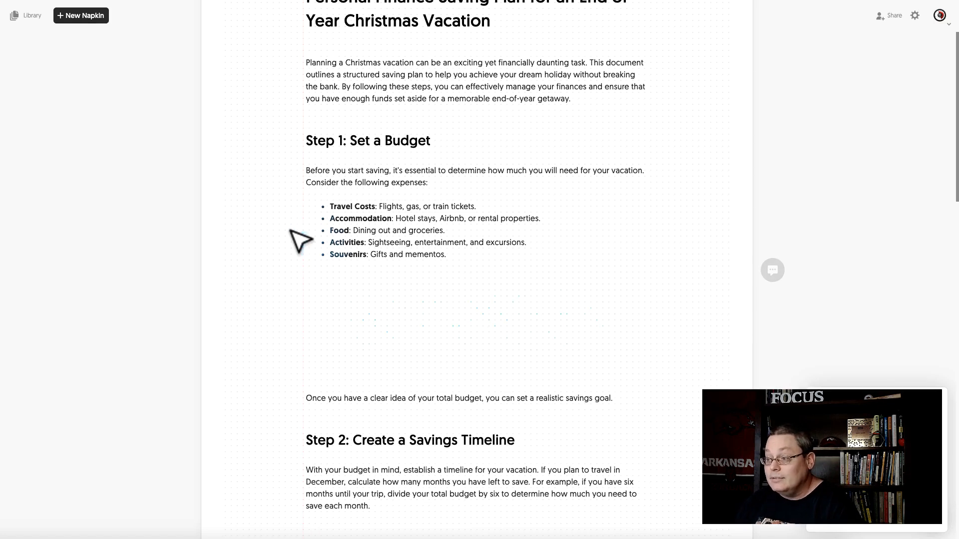
{"action": "scroll", "coordinate": [291, 232], "scroll_direction": "down", "scroll_amount": 1}
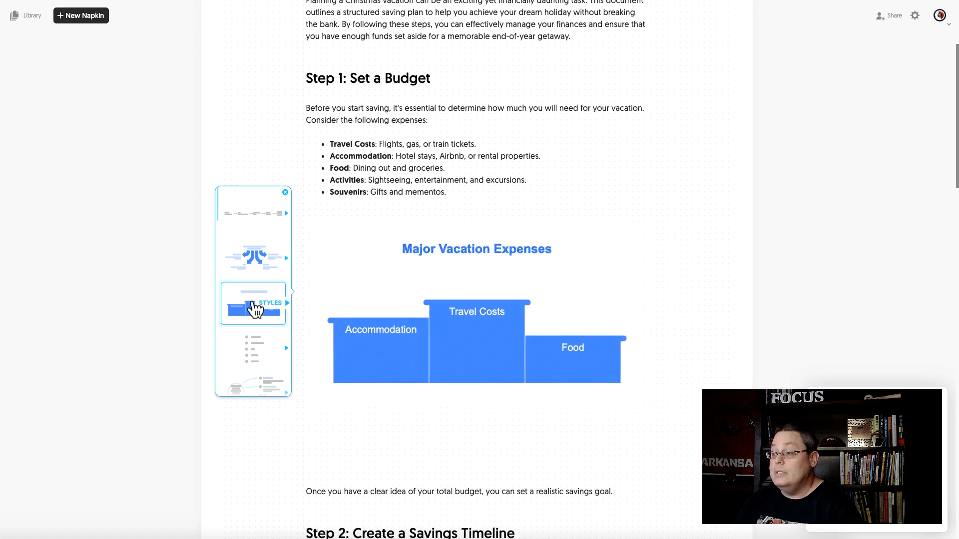
{"action": "scroll", "coordinate": [256, 314], "scroll_direction": "down", "scroll_amount": 1}
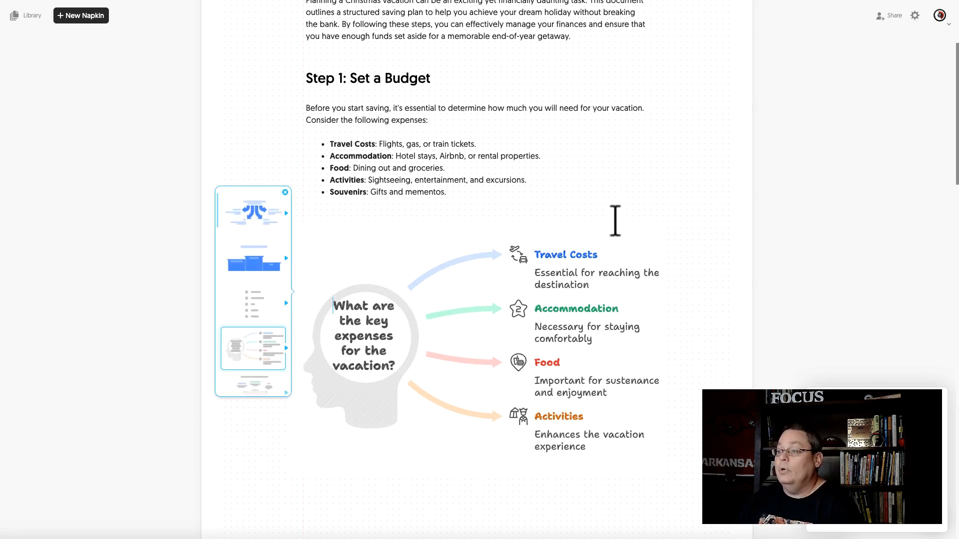
{"action": "left_click", "coordinate": [615, 221]}
{"action": "scroll", "coordinate": [602, 236], "scroll_direction": "down", "scroll_amount": 5}
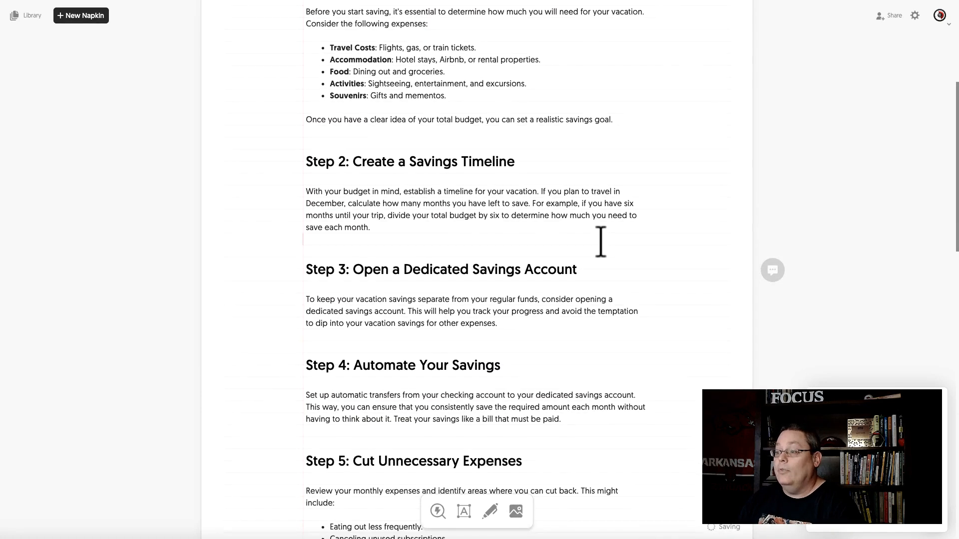
{"action": "scroll", "coordinate": [383, 276], "scroll_direction": "up", "scroll_amount": 5}
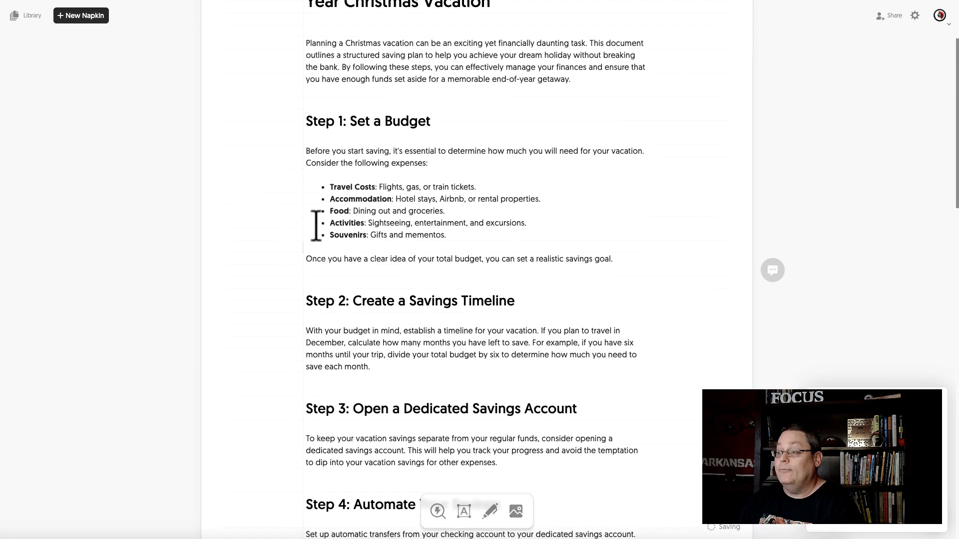
{"action": "left_click", "coordinate": [294, 215]}
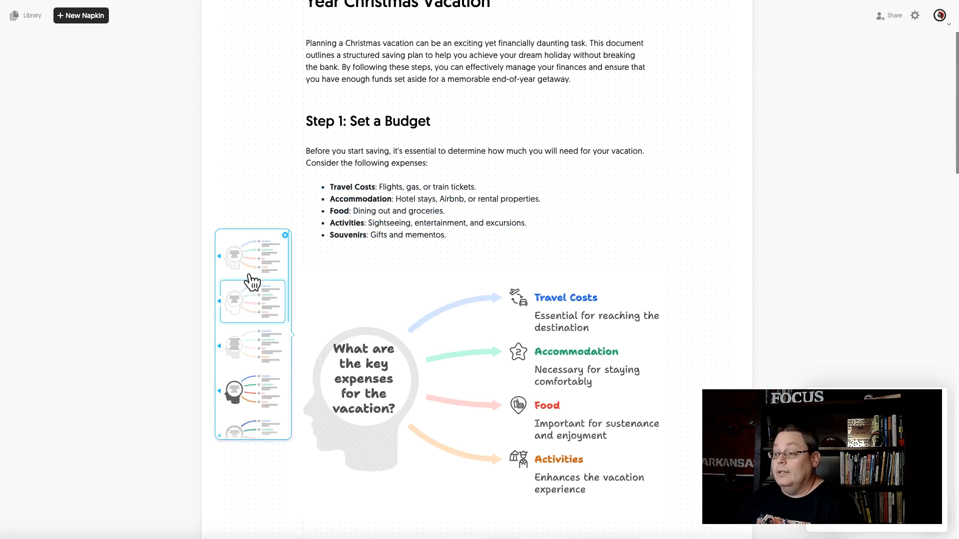
{"action": "left_click", "coordinate": [255, 401]}
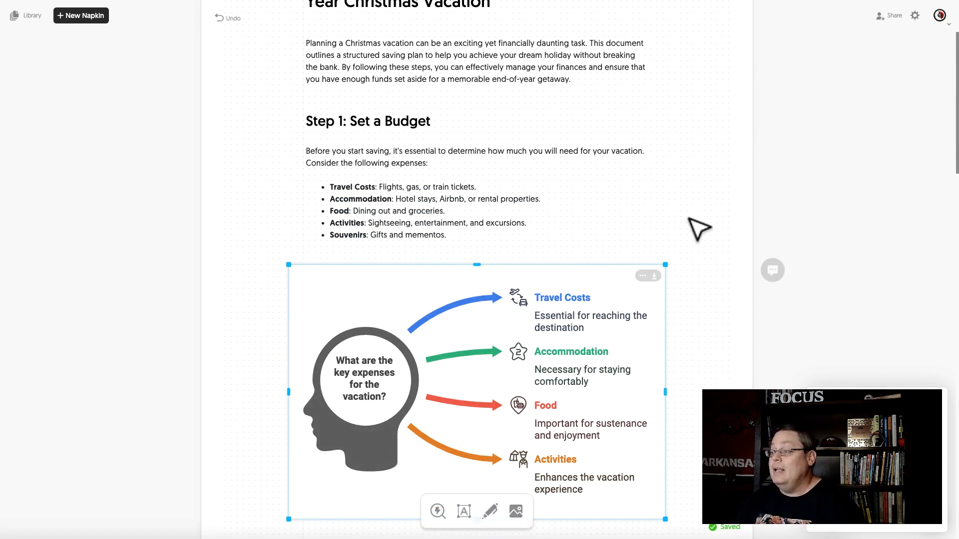
Step: Select the whole napkin document with its new diagram and copy it
{"action": "scroll", "coordinate": [698, 230], "scroll_direction": "up", "scroll_amount": 3}
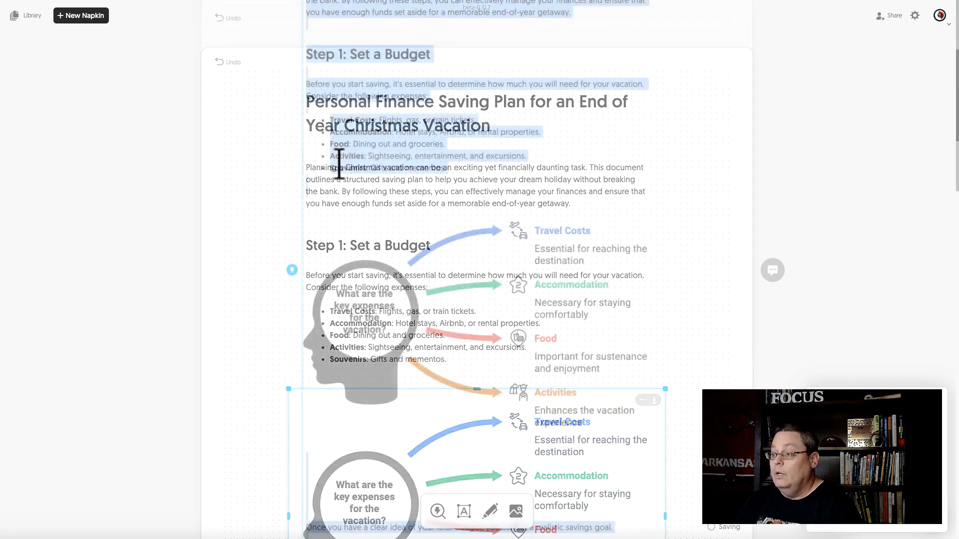
{"action": "scroll", "coordinate": [339, 165], "scroll_direction": "down", "scroll_amount": 9}
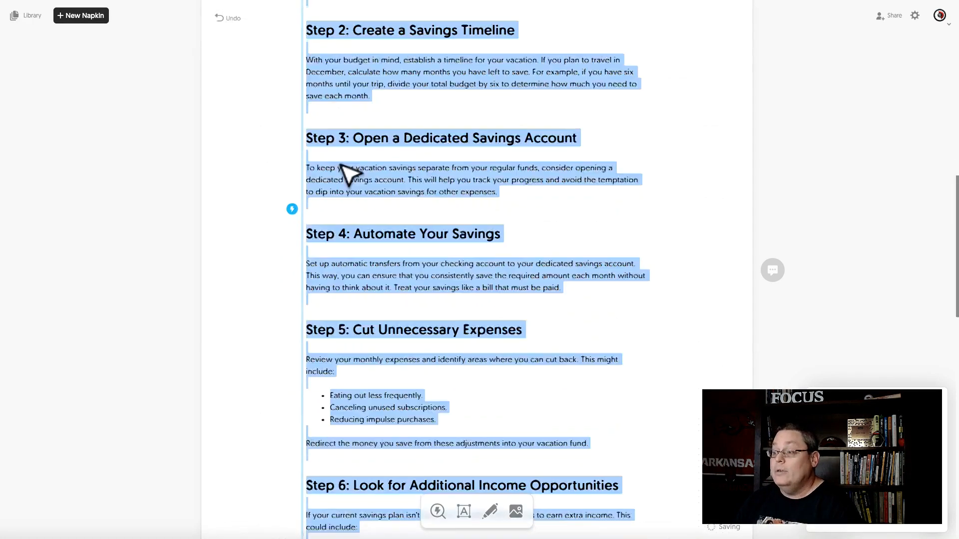
{"action": "scroll", "coordinate": [342, 168], "scroll_direction": "down", "scroll_amount": 10}
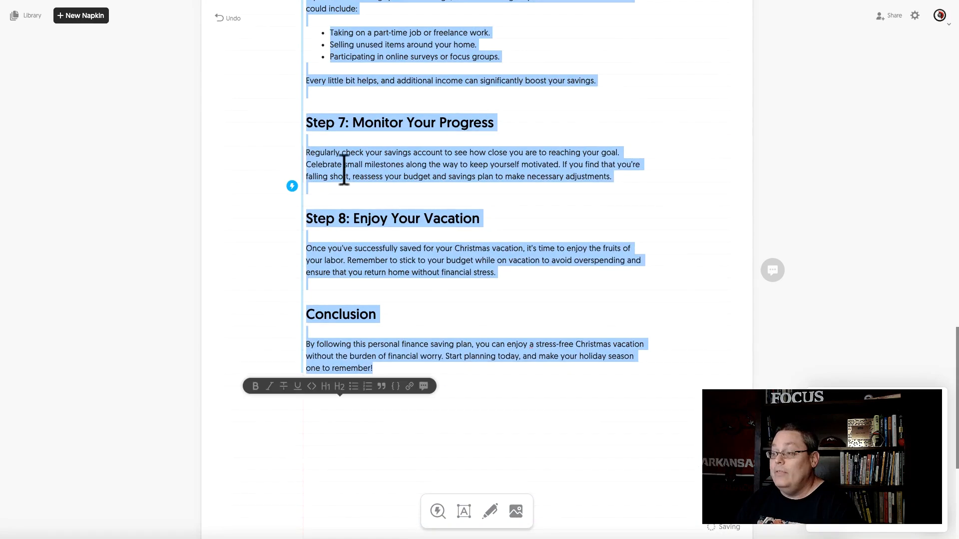
{"action": "right_click", "coordinate": [346, 172]}
{"action": "left_click", "coordinate": [379, 248]}
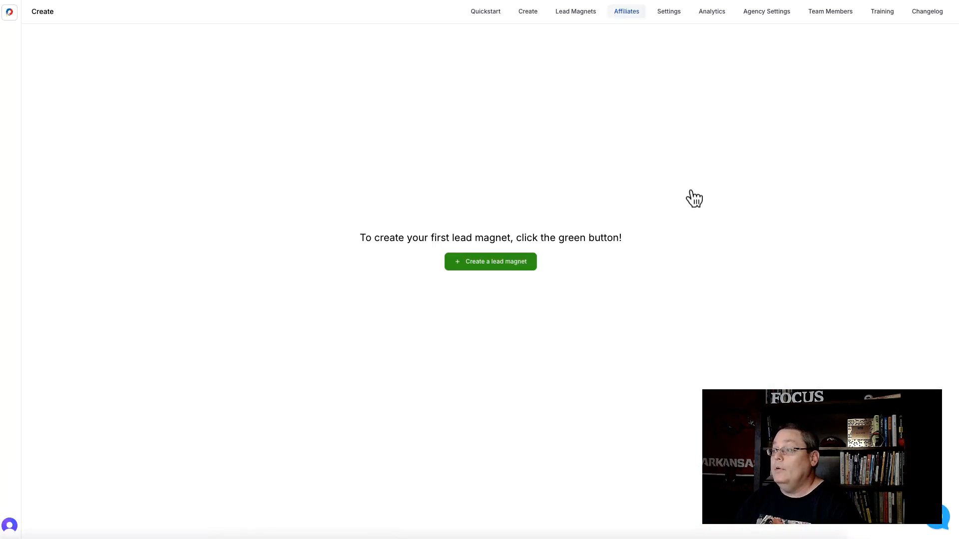
Step: Start a new lead magnet from the Blank Lead Magnet template and name it Test 1
{"action": "left_click", "coordinate": [499, 266]}
{"action": "left_click", "coordinate": [424, 320]}
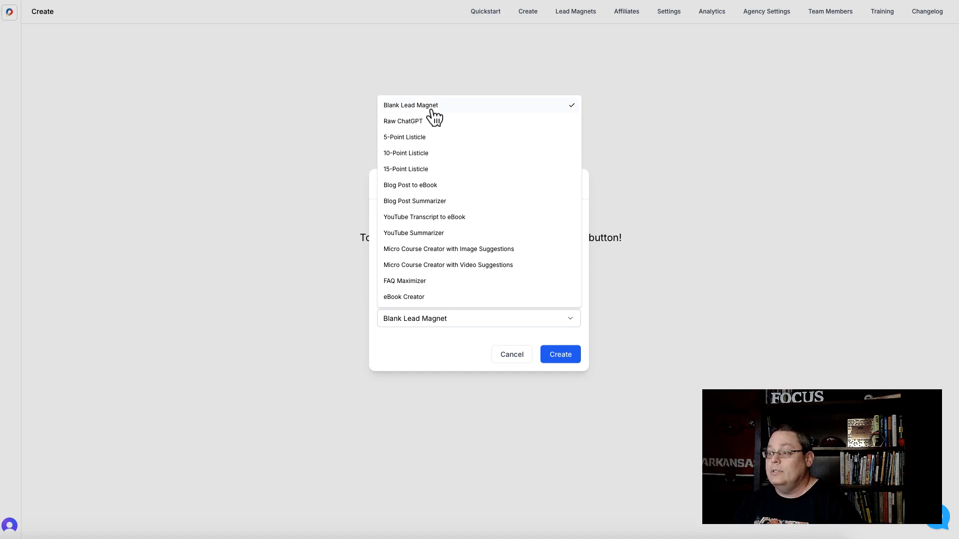
{"action": "left_click", "coordinate": [415, 352]}
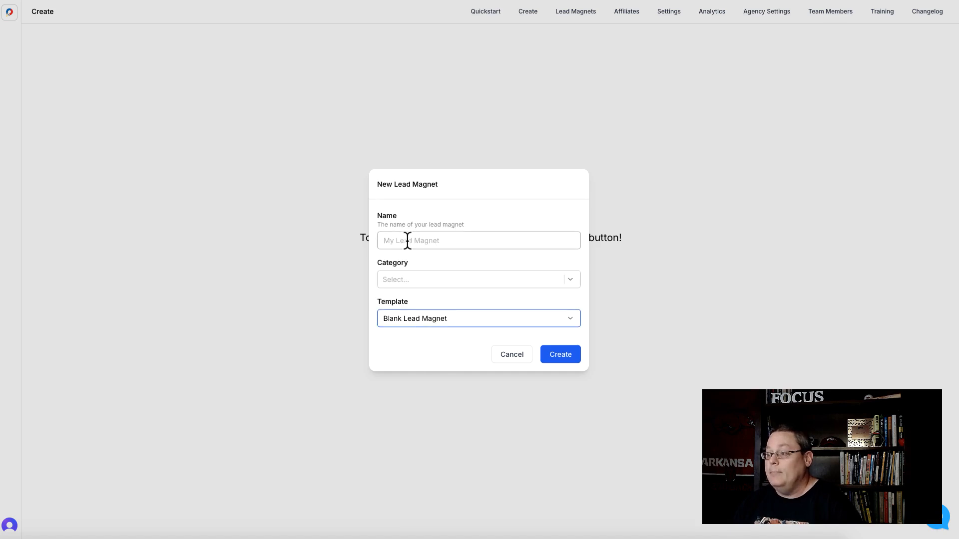
{"action": "left_click", "coordinate": [408, 241]}
{"action": "type", "text": "Test"}
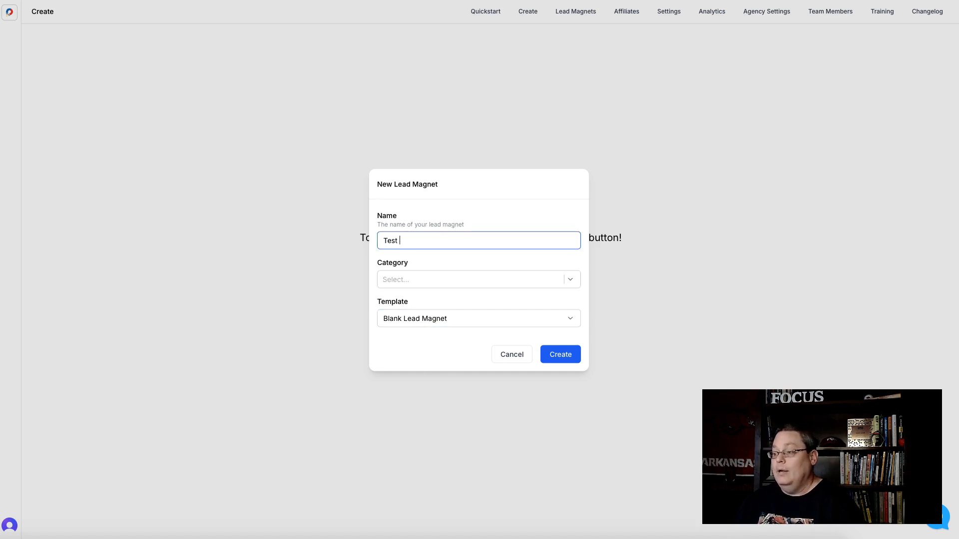
{"action": "type", "text": " 1"}
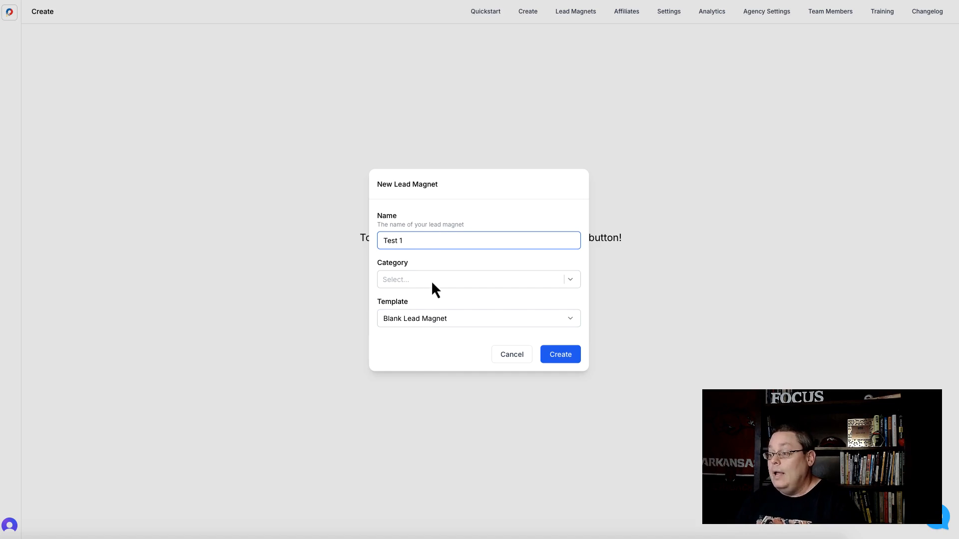
Step: Add the category test to the new lead magnet and create it
{"action": "left_click", "coordinate": [430, 285]}
{"action": "type", "text": "test"}
{"action": "left_click", "coordinate": [425, 258]}
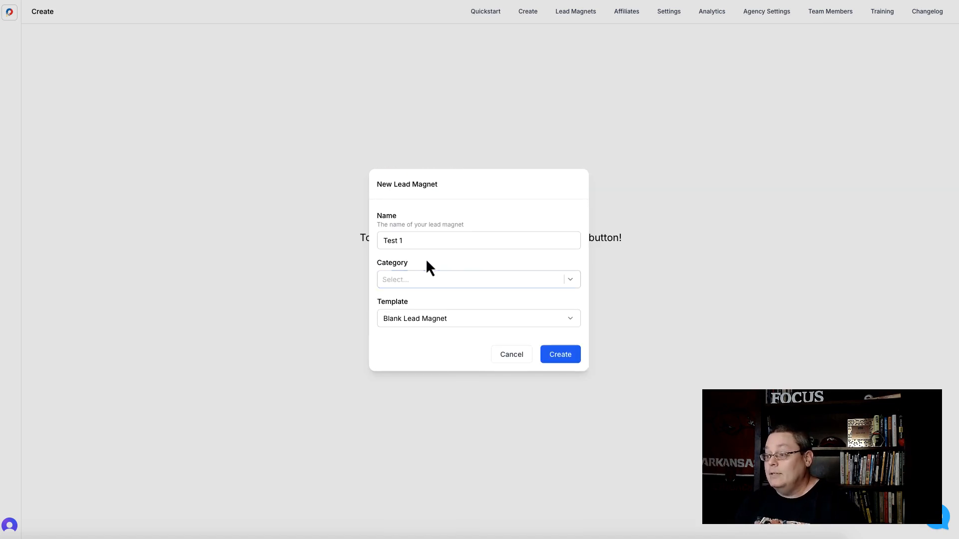
{"action": "left_click", "coordinate": [417, 280]}
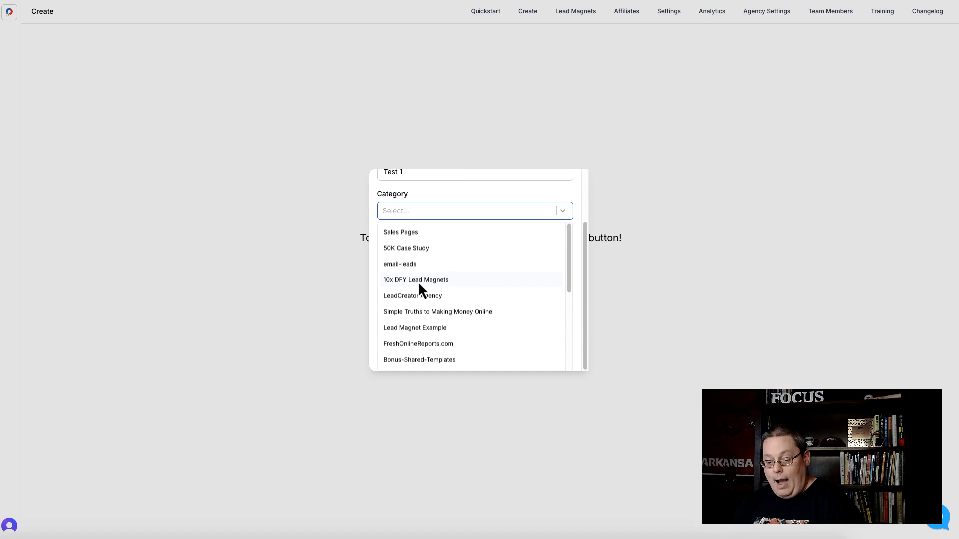
{"action": "type", "text": "test"}
{"action": "left_click", "coordinate": [406, 301]}
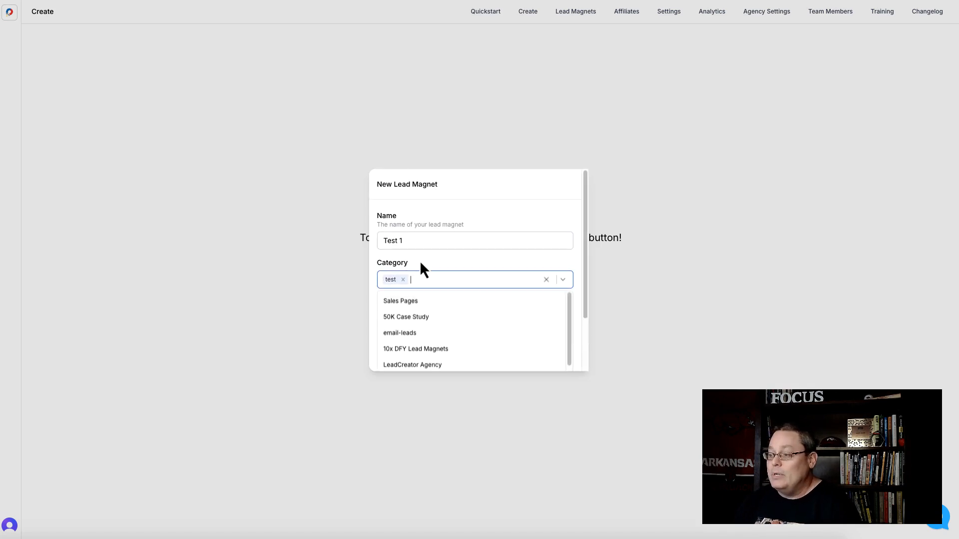
{"action": "left_click", "coordinate": [420, 260]}
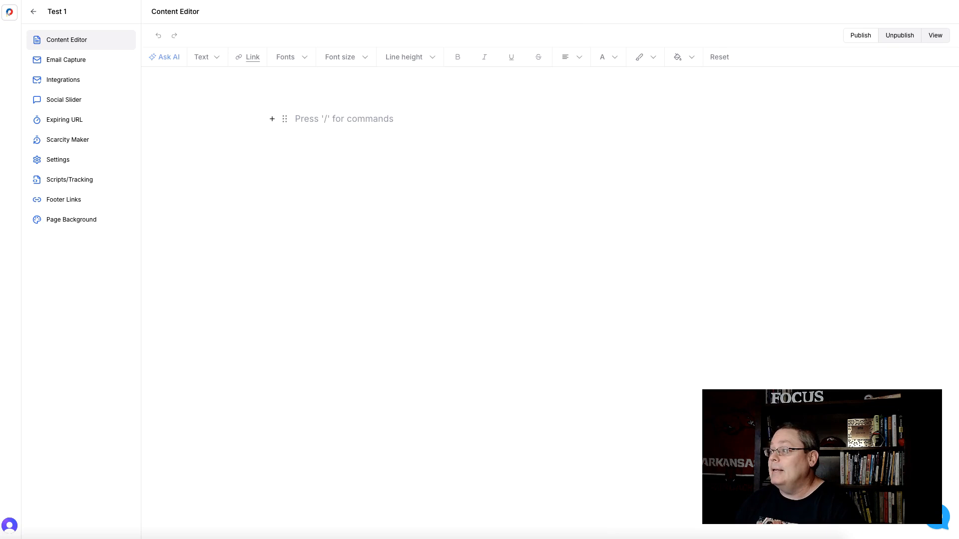
Step: Paste the copied napkin content into the empty content editor
{"action": "right_click", "coordinate": [300, 116]}
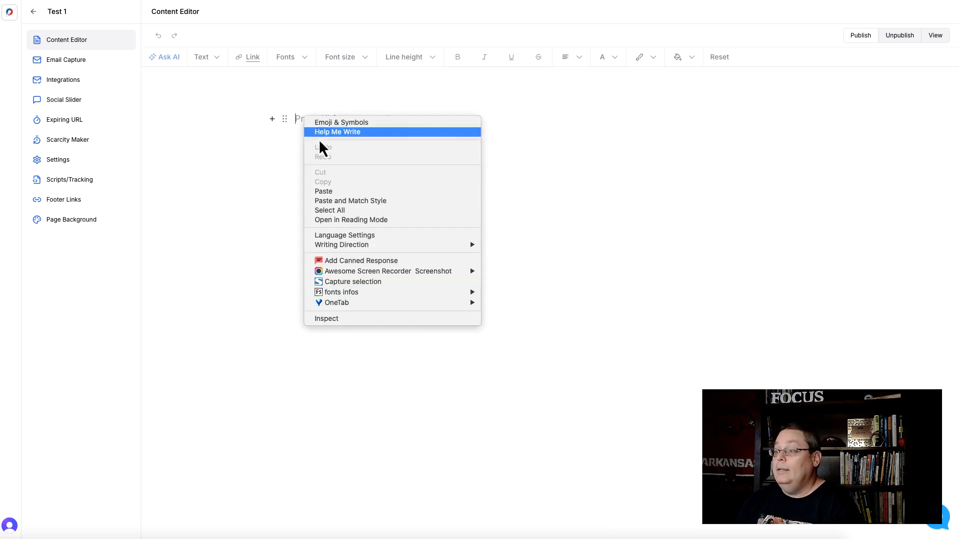
{"action": "left_click", "coordinate": [340, 188]}
{"action": "scroll", "coordinate": [572, 248], "scroll_direction": "up", "scroll_amount": 20}
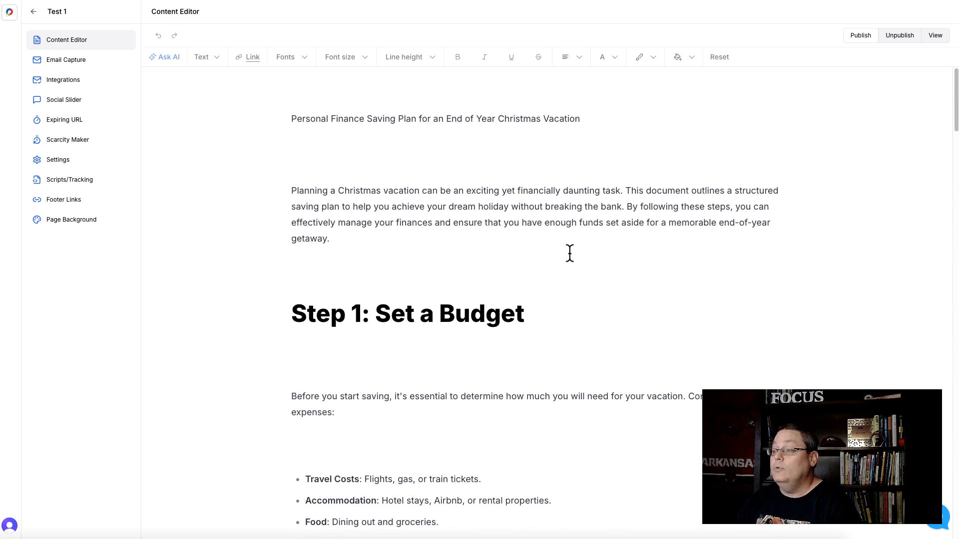
Step: Format the document title as Heading 1 and center it
{"action": "triple_click", "coordinate": [398, 120]}
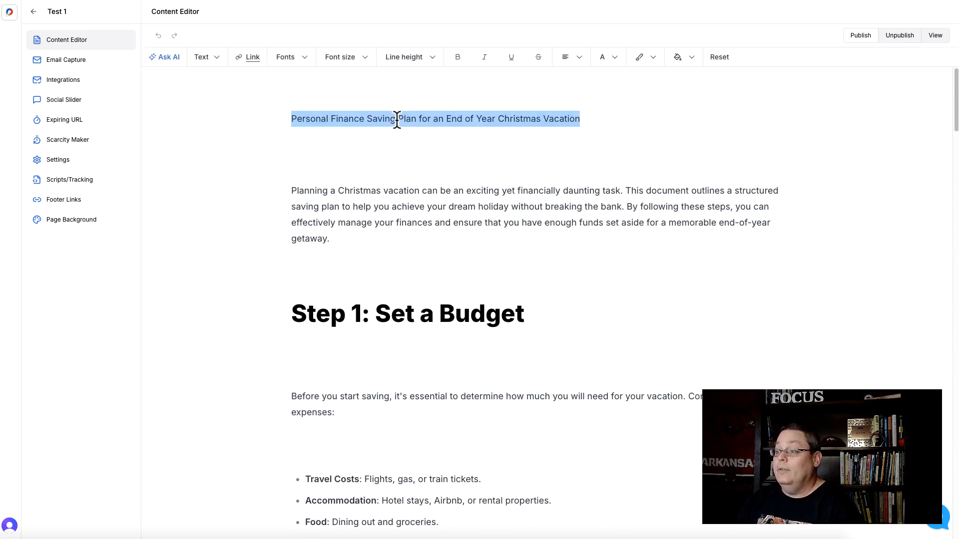
{"action": "left_click", "coordinate": [207, 58]}
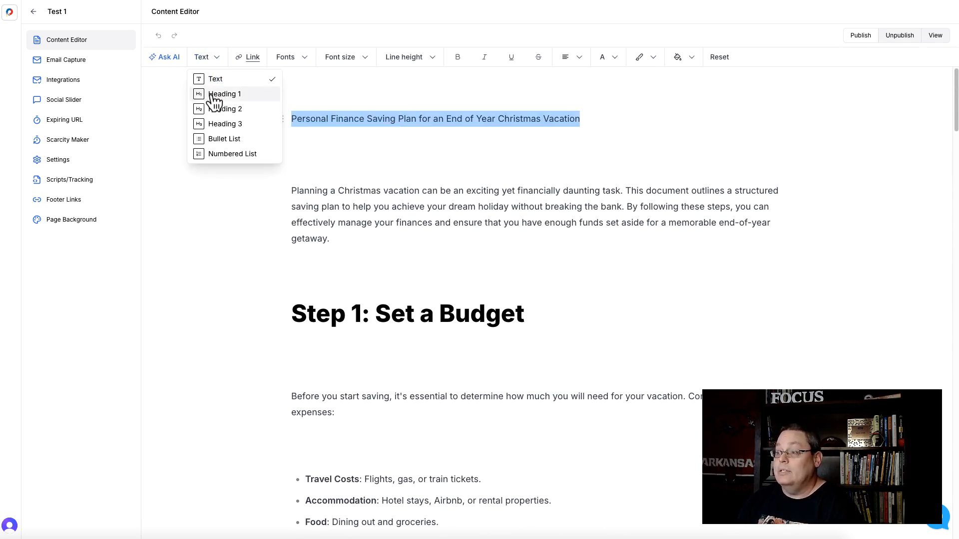
{"action": "left_click", "coordinate": [220, 95]}
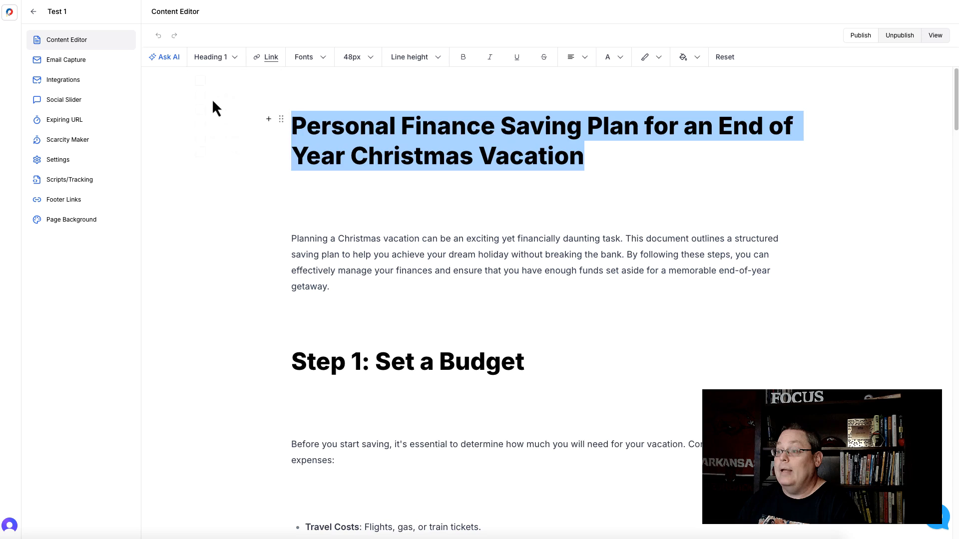
{"action": "left_click", "coordinate": [585, 62]}
{"action": "left_click", "coordinate": [601, 81]}
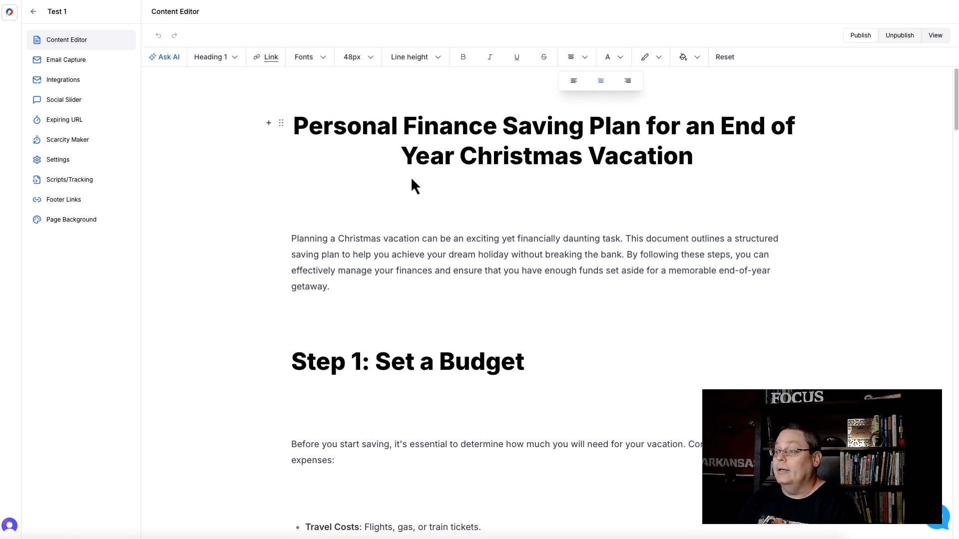
Step: Resize the key expenses diagram under the Step 1 list slightly narrower
{"action": "triple_click", "coordinate": [513, 163]}
{"action": "scroll", "coordinate": [552, 238], "scroll_direction": "down", "scroll_amount": 5}
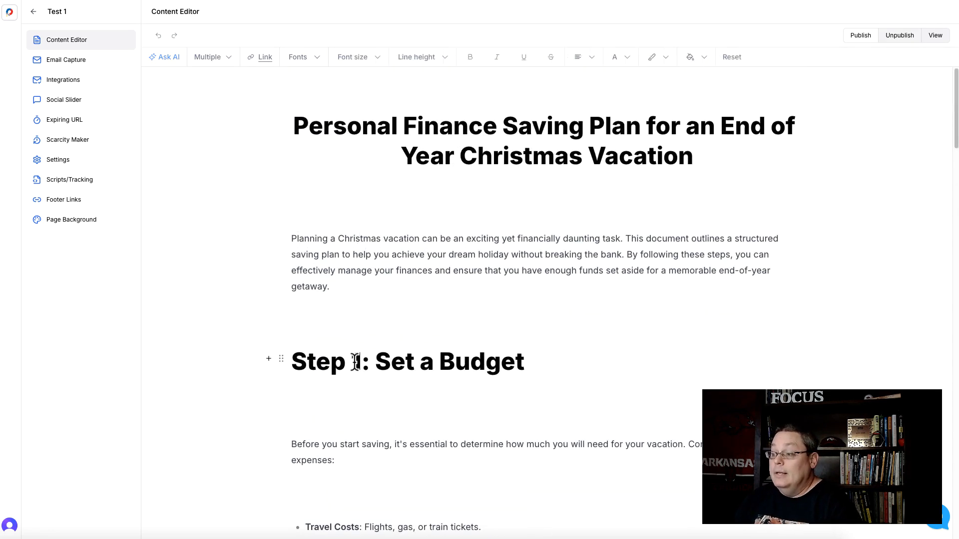
{"action": "triple_click", "coordinate": [355, 361]}
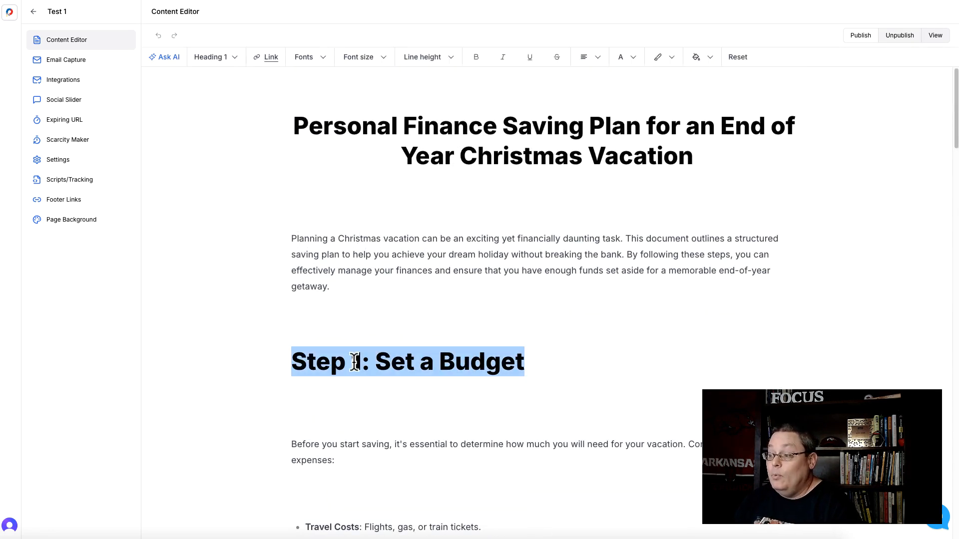
{"action": "scroll", "coordinate": [360, 376], "scroll_direction": "down", "scroll_amount": 3}
{"action": "scroll", "coordinate": [363, 377], "scroll_direction": "down", "scroll_amount": 4}
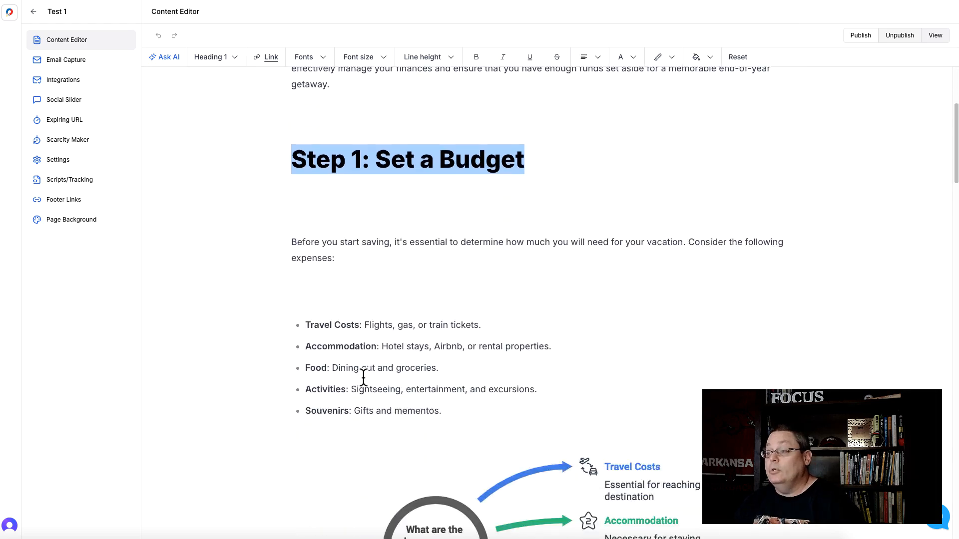
{"action": "scroll", "coordinate": [365, 276], "scroll_direction": "down", "scroll_amount": 2}
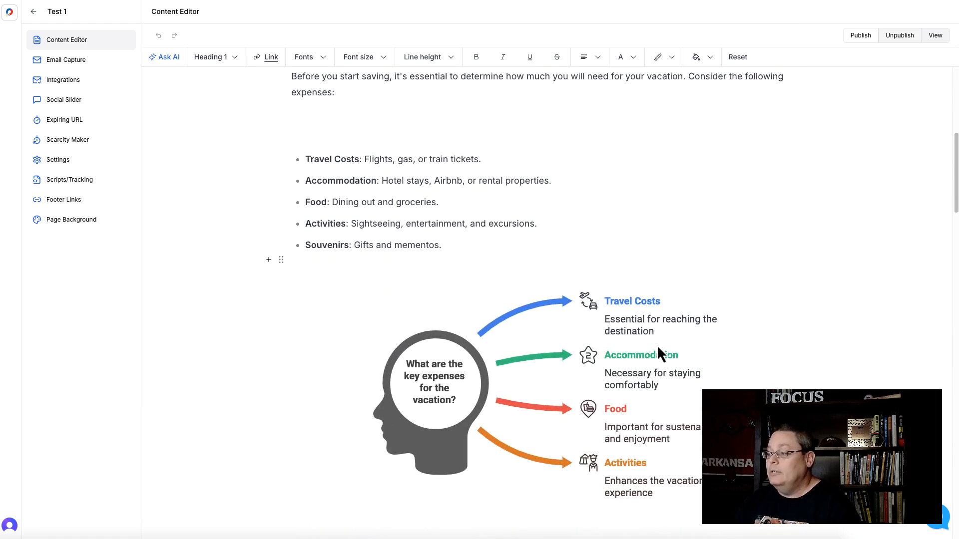
{"action": "scroll", "coordinate": [549, 360], "scroll_direction": "down", "scroll_amount": 2}
{"action": "left_click", "coordinate": [516, 351]}
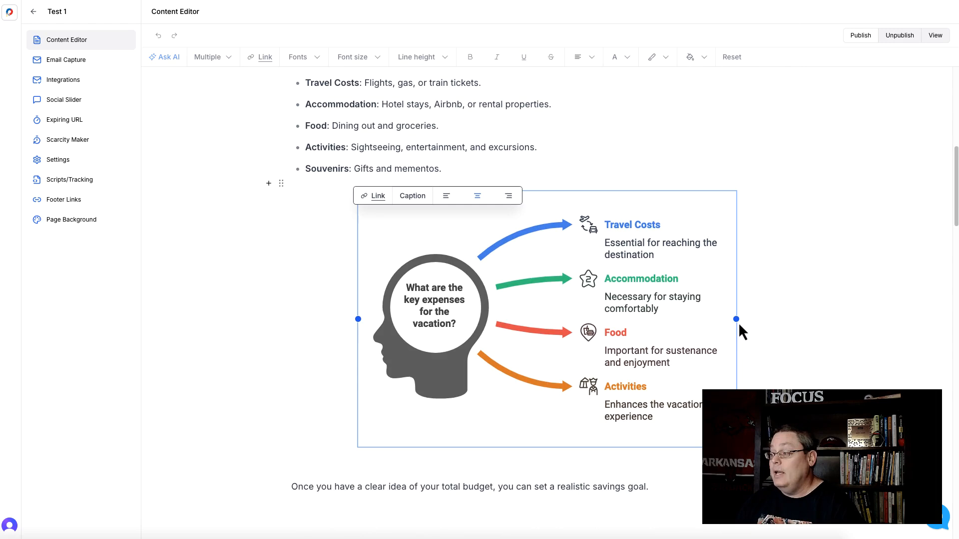
{"action": "left_click_drag", "start_coordinate": [732, 319], "coordinate": [704, 316]}
Step: Place the cursor on the empty line above the Step 2 heading
{"action": "scroll", "coordinate": [499, 232], "scroll_direction": "up", "scroll_amount": 1}
{"action": "scroll", "coordinate": [548, 351], "scroll_direction": "down", "scroll_amount": 4}
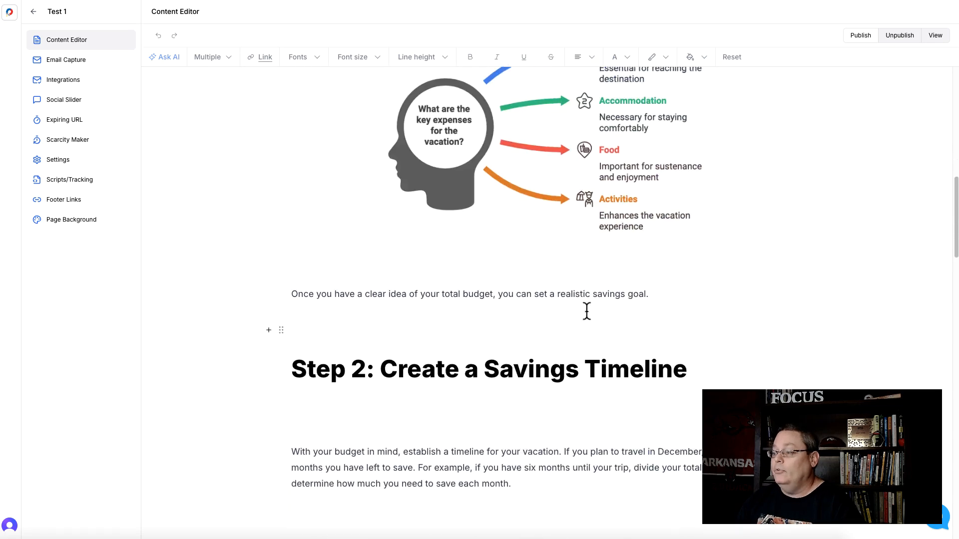
{"action": "left_click", "coordinate": [307, 329]}
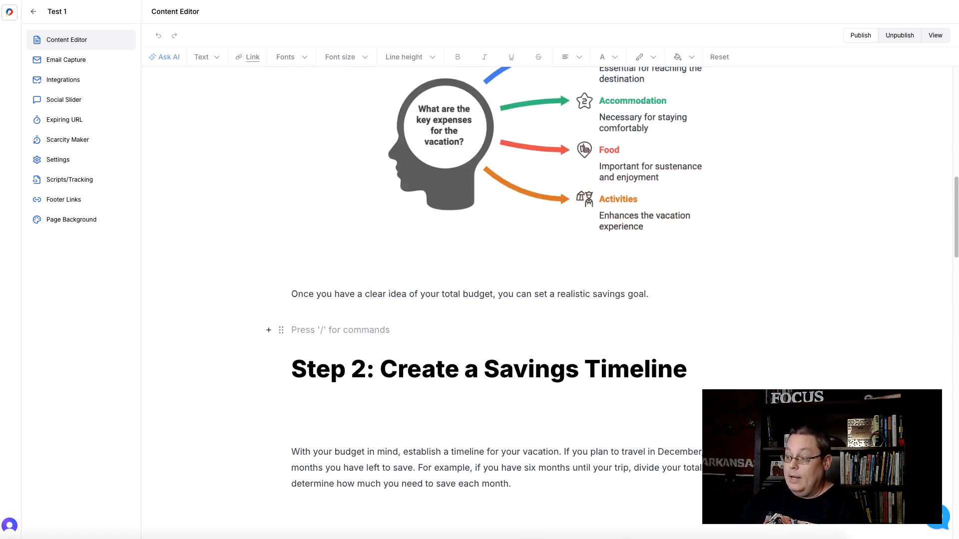
Step: Insert a two-column block on the empty line above the Step 2 heading
{"action": "type", "text": "/"}
{"action": "scroll", "coordinate": [359, 420], "scroll_direction": "down", "scroll_amount": 5}
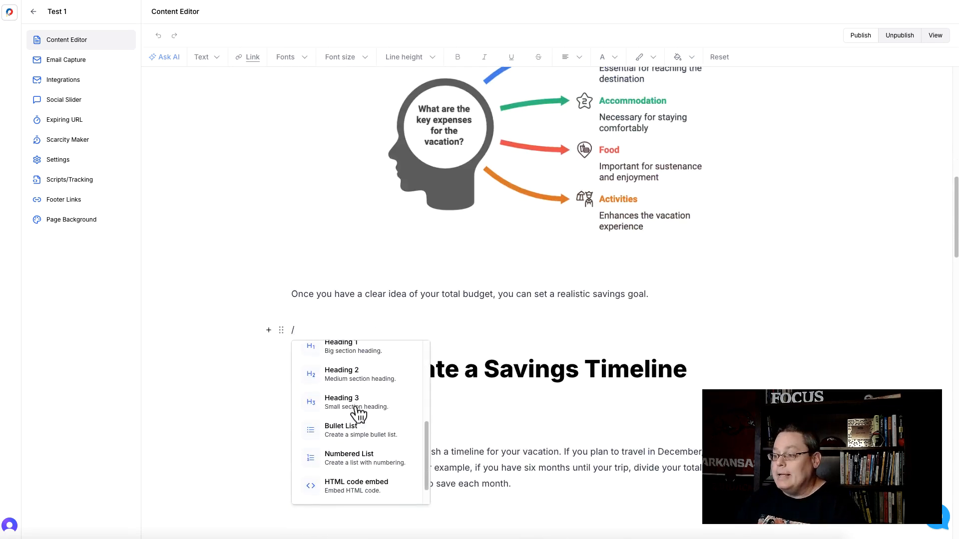
{"action": "left_click", "coordinate": [357, 481]}
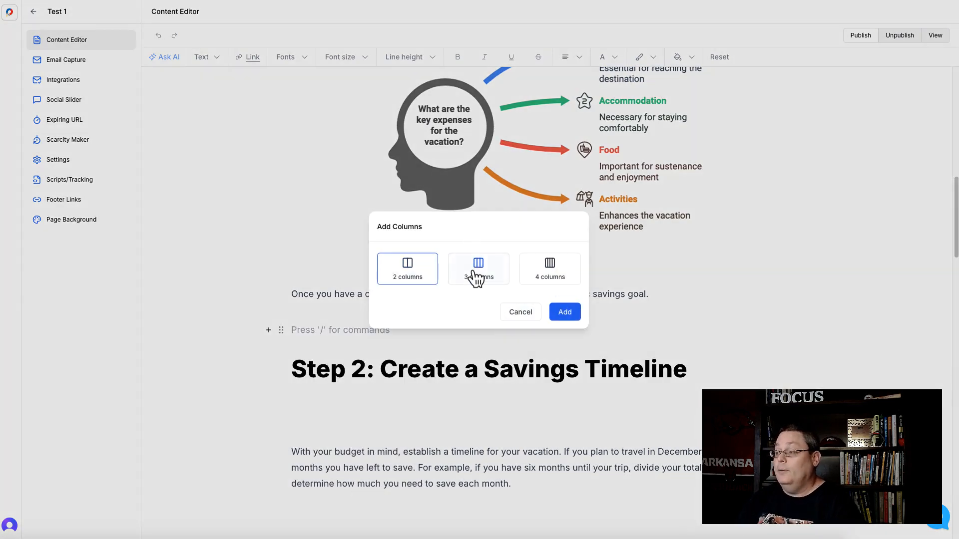
{"action": "left_click", "coordinate": [565, 312]}
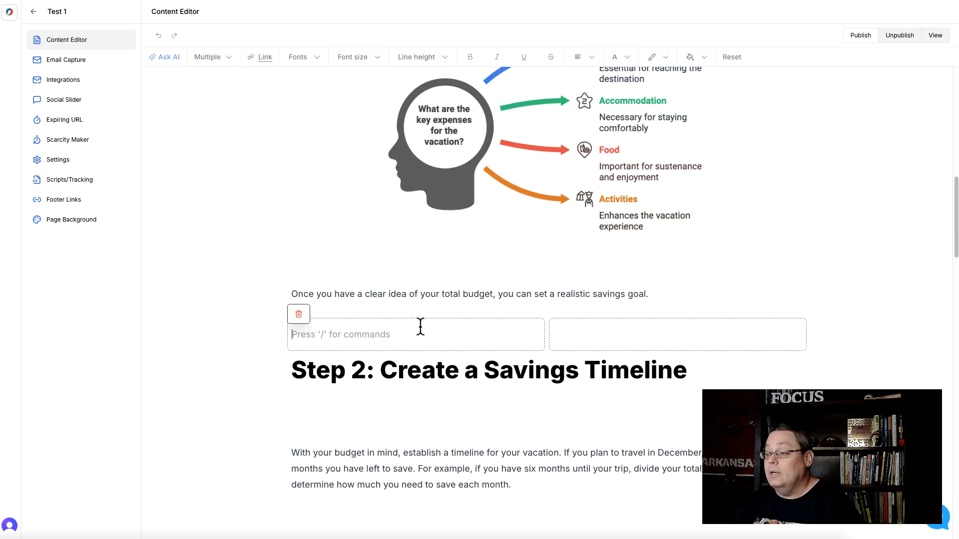
Step: Move the key expenses diagram into the left column of the new block
{"action": "left_click", "coordinate": [454, 142]}
{"action": "scroll", "coordinate": [443, 181], "scroll_direction": "up", "scroll_amount": 3}
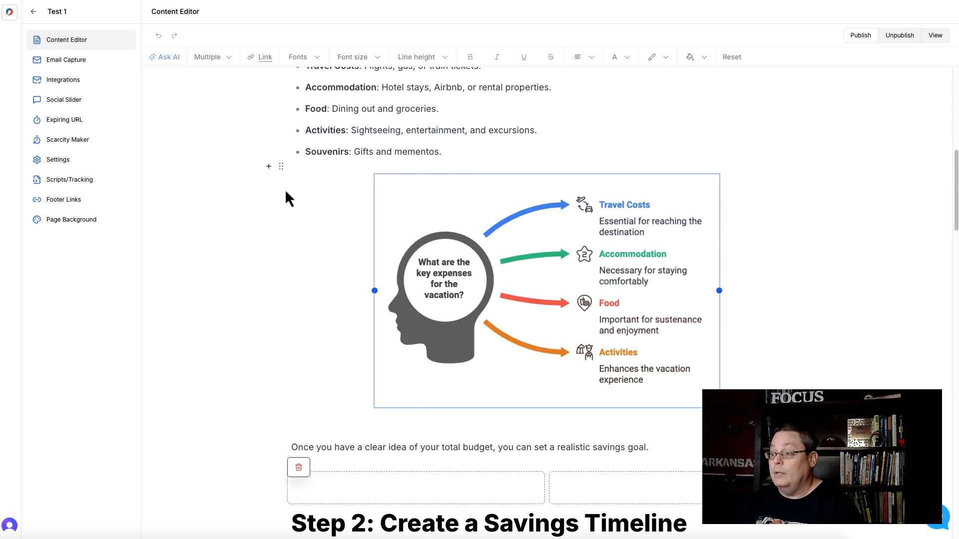
{"action": "left_click_drag", "start_coordinate": [286, 176], "coordinate": [338, 476]}
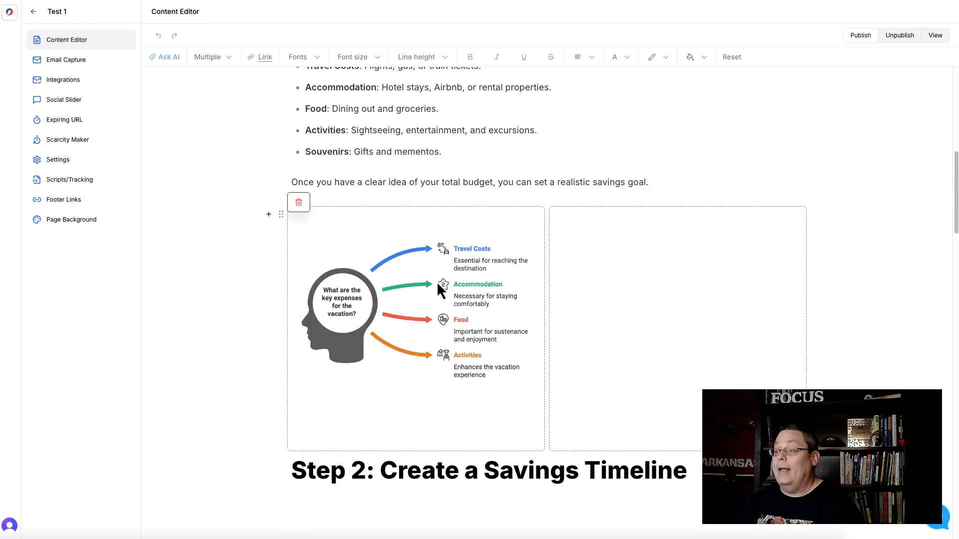
Step: Move the paragraph about setting a realistic savings goal into the right column
{"action": "scroll", "coordinate": [446, 285], "scroll_direction": "up", "scroll_amount": 1}
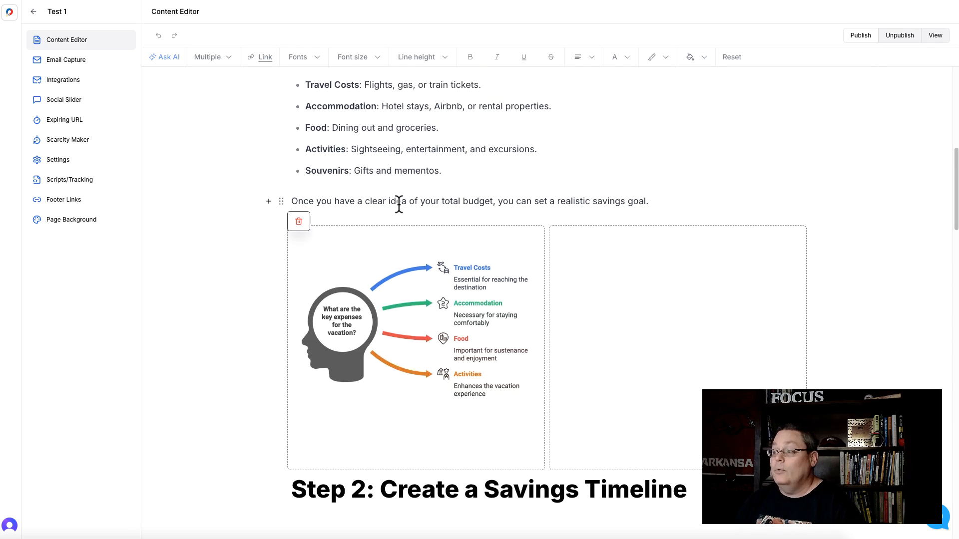
{"action": "left_click", "coordinate": [338, 204]}
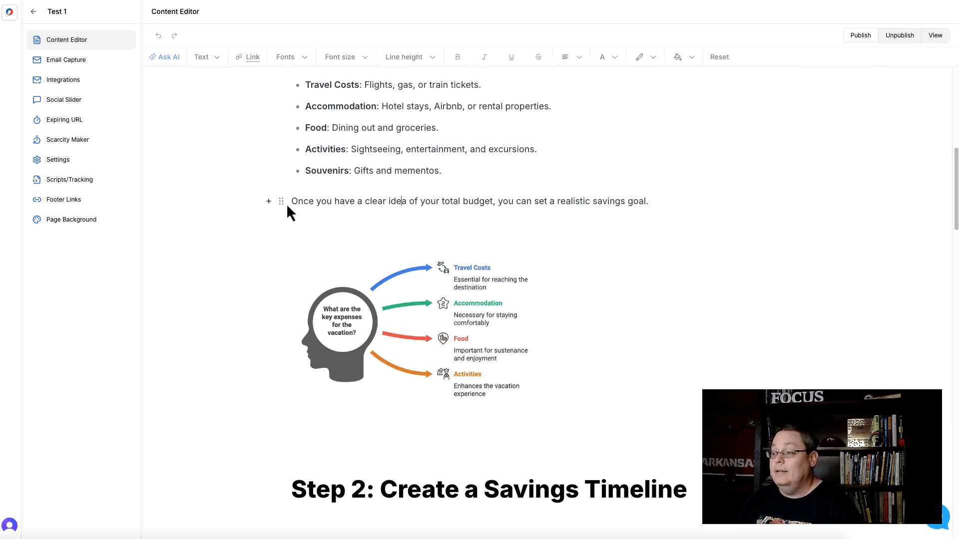
{"action": "left_click_drag", "start_coordinate": [281, 202], "coordinate": [589, 307]}
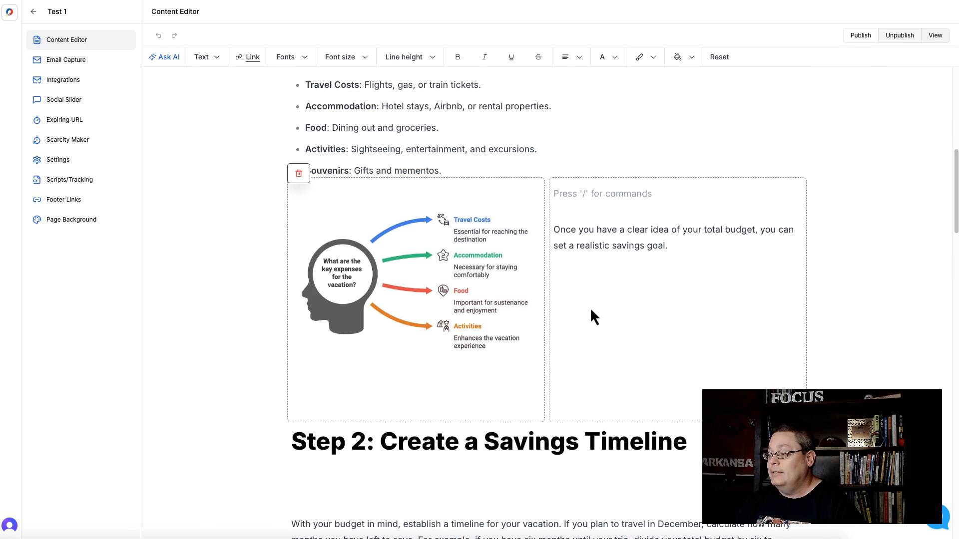
Step: Use Ask AI to make the right-column paragraph longer and replace the selection with the result
{"action": "triple_click", "coordinate": [567, 230]}
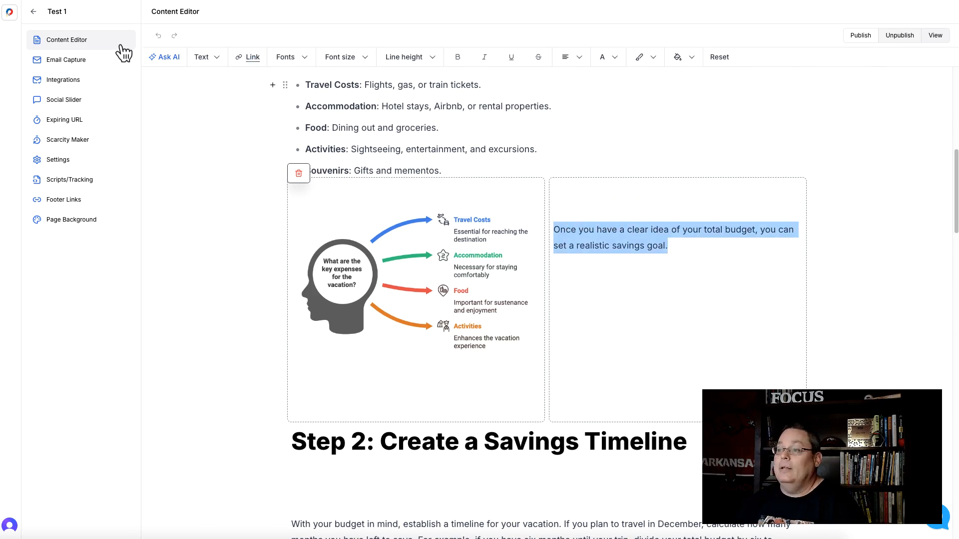
{"action": "left_click", "coordinate": [169, 57]}
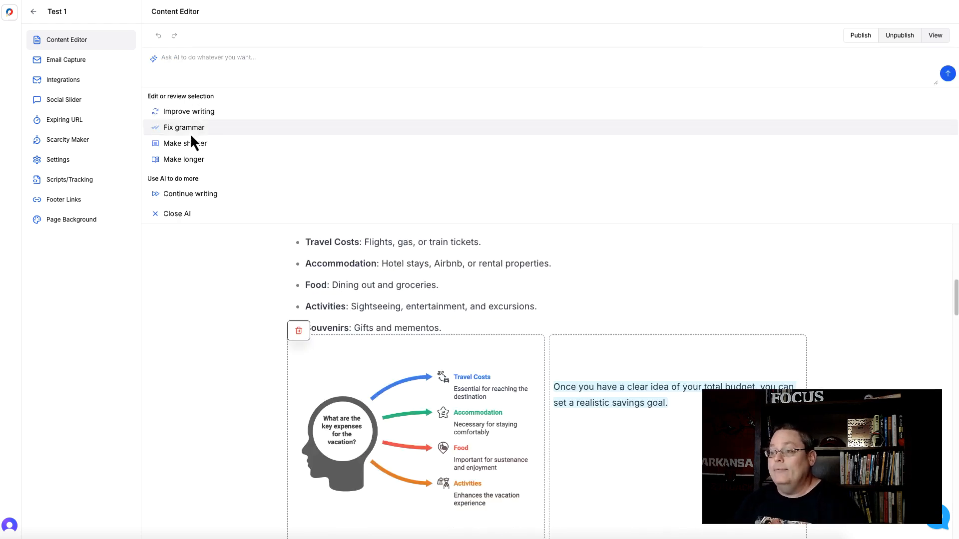
{"action": "left_click", "coordinate": [190, 157]}
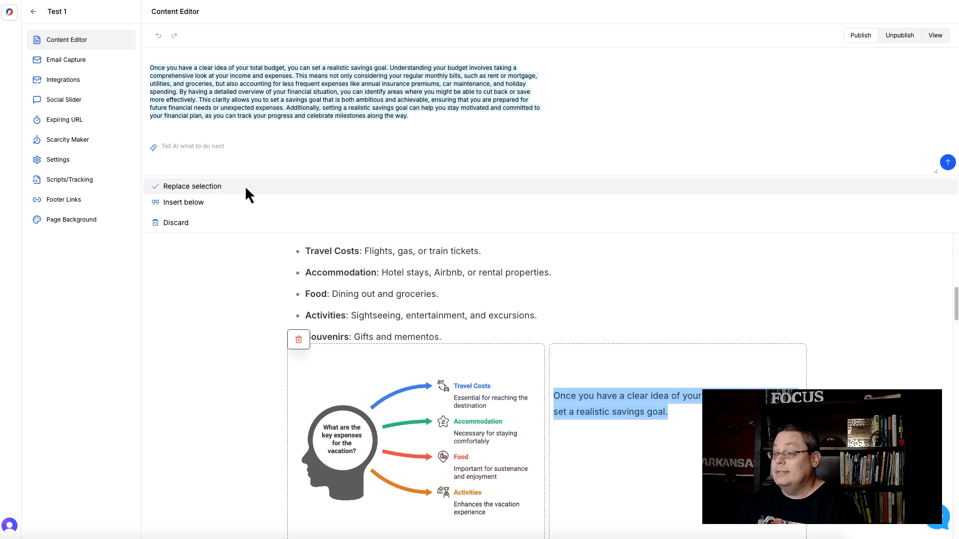
{"action": "key", "text": "Return"}
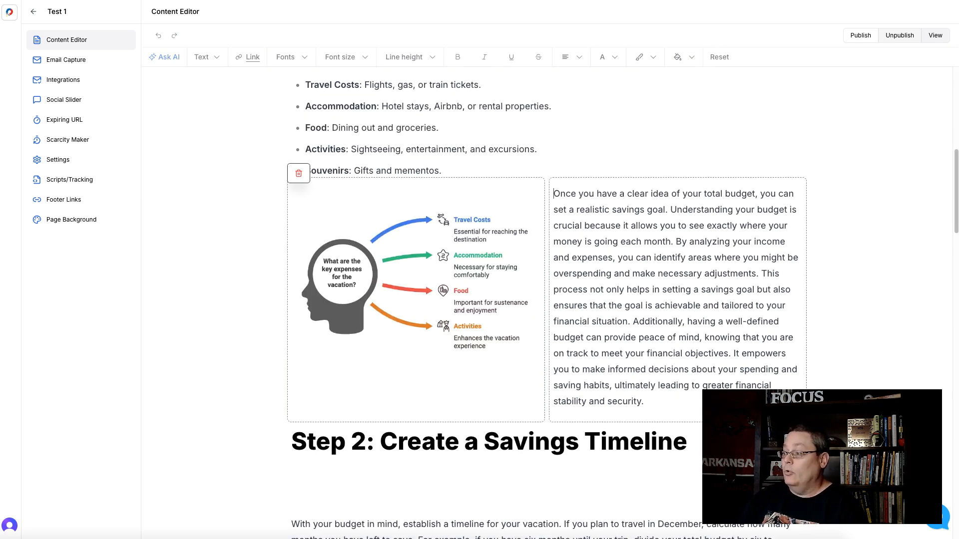
Step: Scroll through the document to review the title, Step 1 section and two-column layout
{"action": "scroll", "coordinate": [210, 298], "scroll_direction": "up", "scroll_amount": 8}
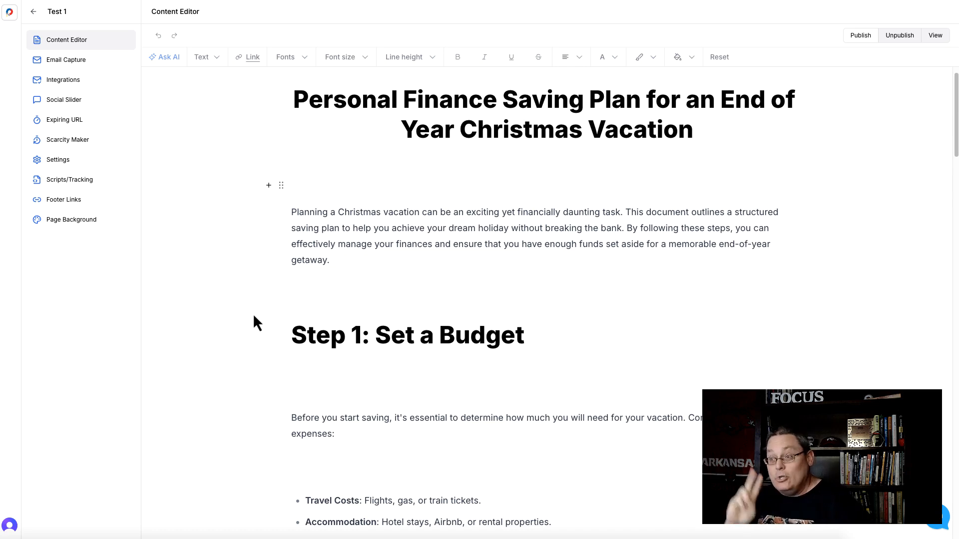
{"action": "scroll", "coordinate": [355, 263], "scroll_direction": "down", "scroll_amount": 5}
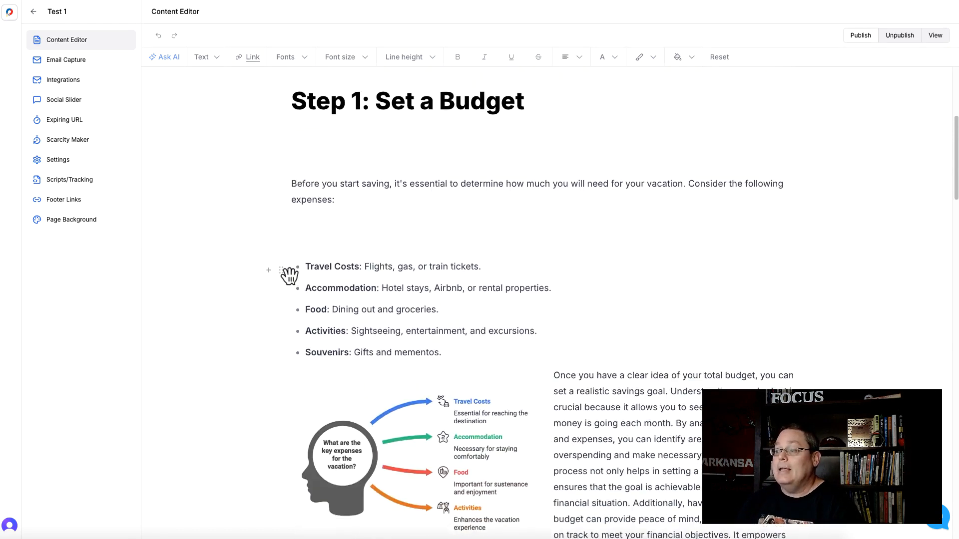
{"action": "scroll", "coordinate": [253, 278], "scroll_direction": "down", "scroll_amount": 2}
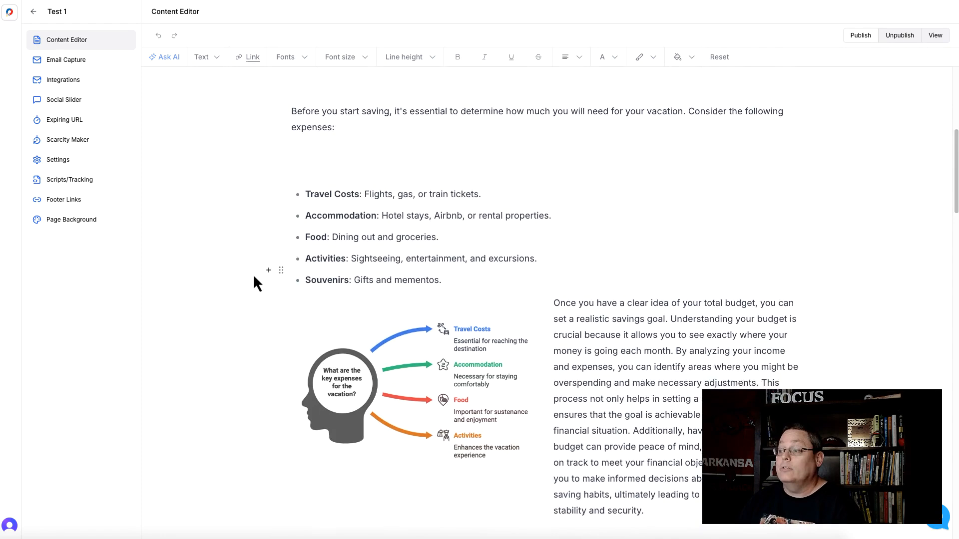
{"action": "scroll", "coordinate": [253, 278], "scroll_direction": "down", "scroll_amount": 3}
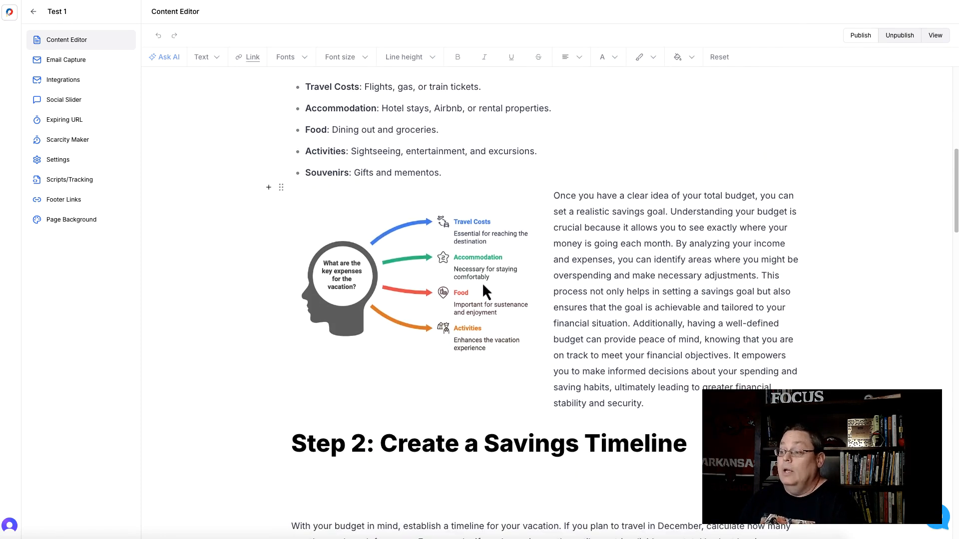
{"action": "scroll", "coordinate": [472, 278], "scroll_direction": "down", "scroll_amount": 2}
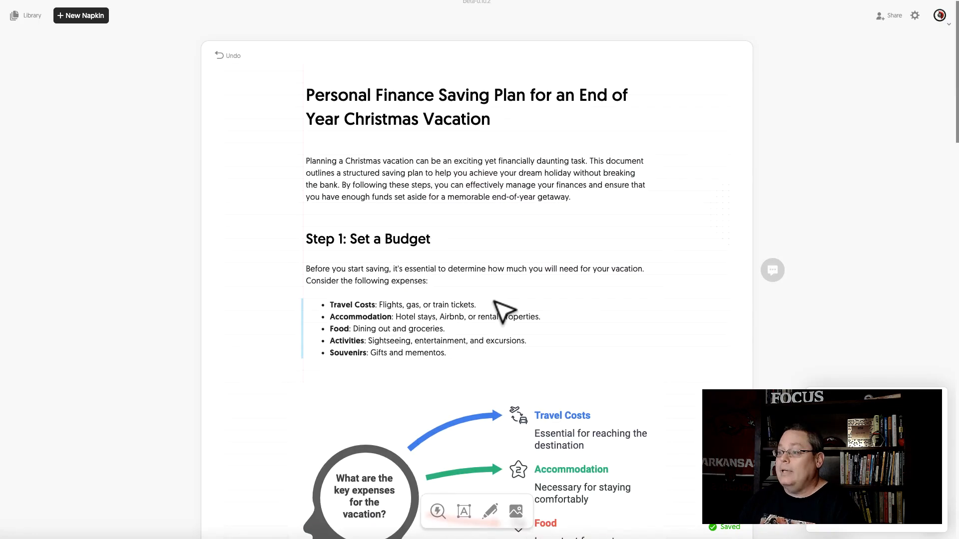
{"action": "scroll", "coordinate": [493, 301], "scroll_direction": "up", "scroll_amount": 1}
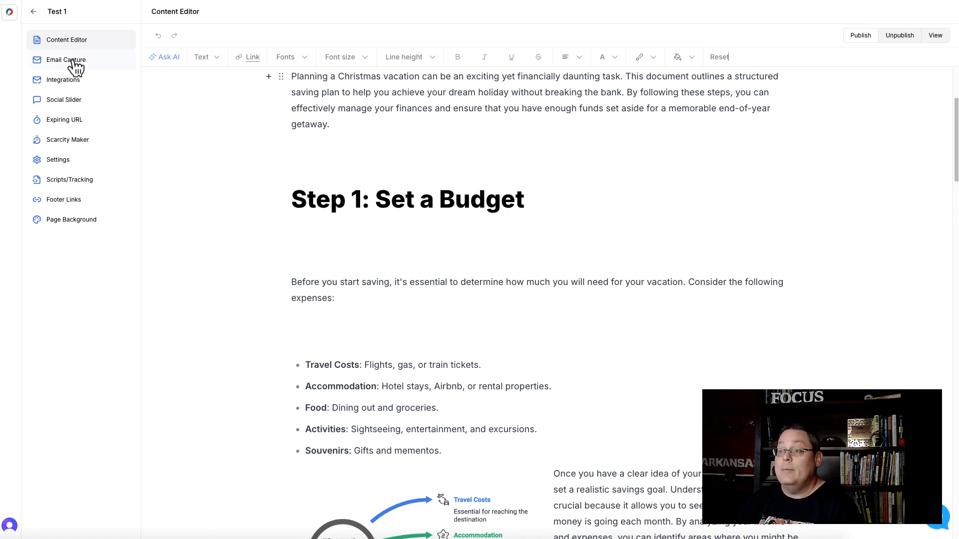
Step: Open the email capture templates and preview each template option, ending on Standard
{"action": "left_click", "coordinate": [75, 65]}
{"action": "left_click", "coordinate": [503, 86]}
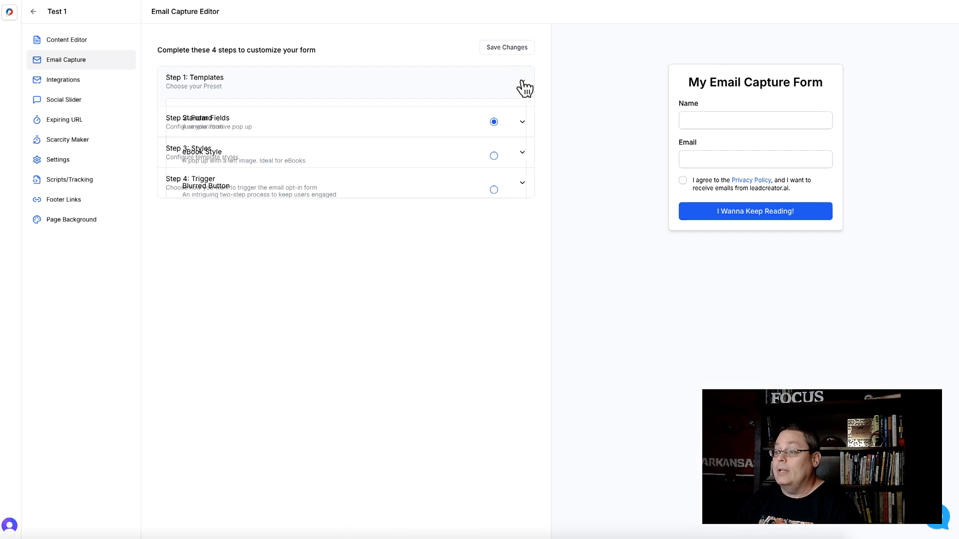
{"action": "left_click", "coordinate": [232, 159]}
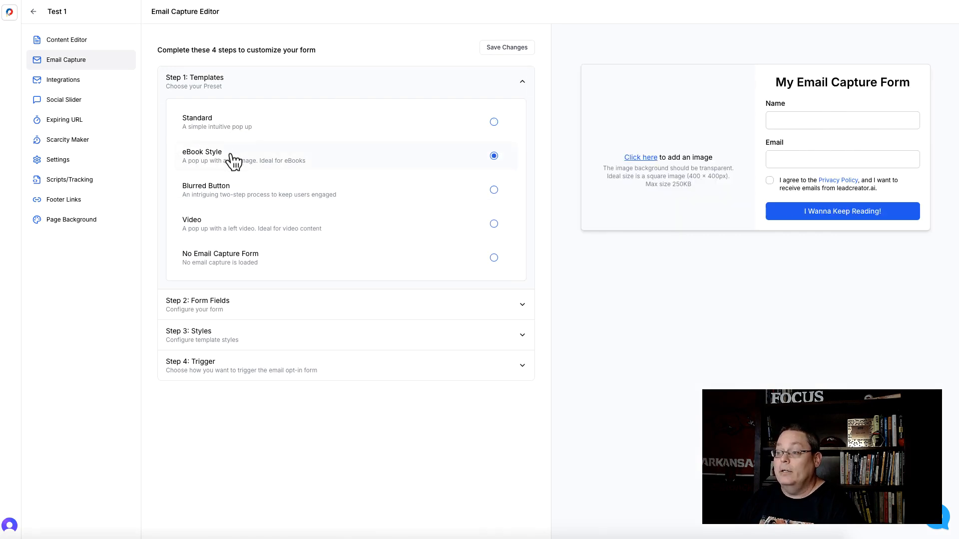
{"action": "left_click", "coordinate": [234, 197]}
{"action": "left_click", "coordinate": [227, 234]}
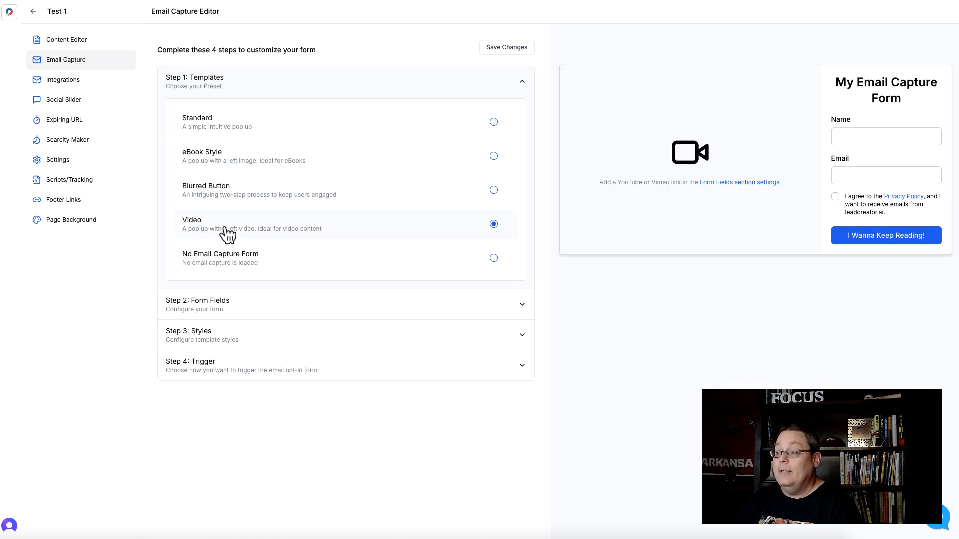
{"action": "left_click", "coordinate": [237, 270]}
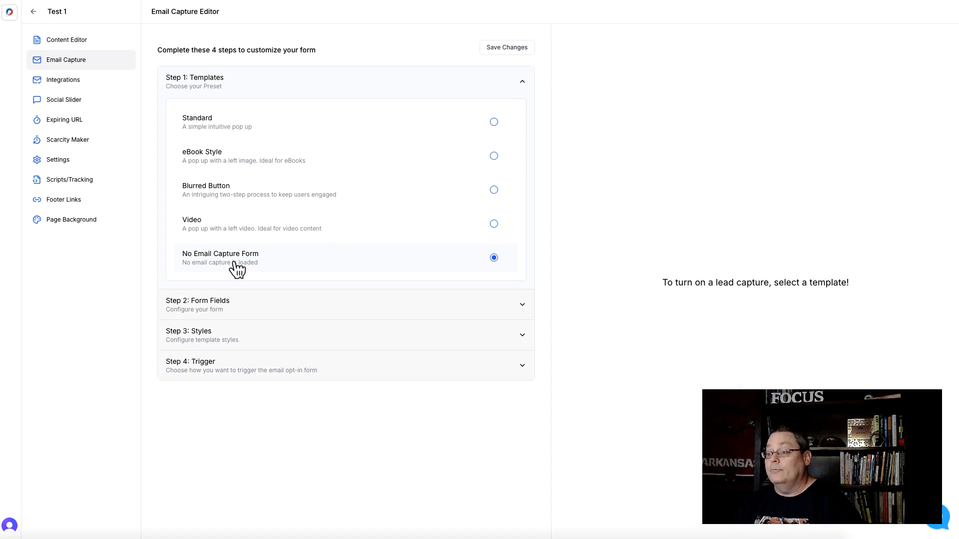
{"action": "left_click", "coordinate": [219, 134]}
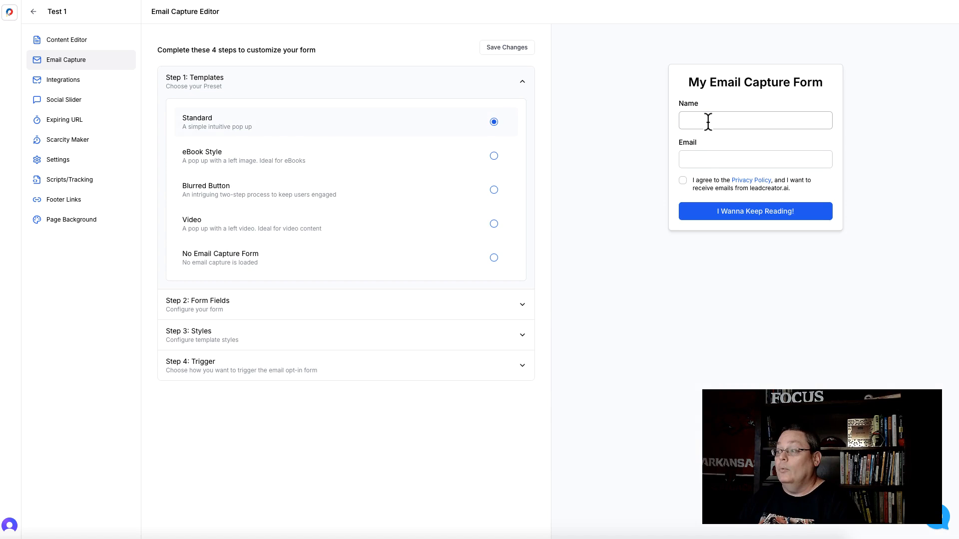
Step: Open the Integrations page and browse the list of available email service integrations
{"action": "left_click", "coordinate": [81, 81]}
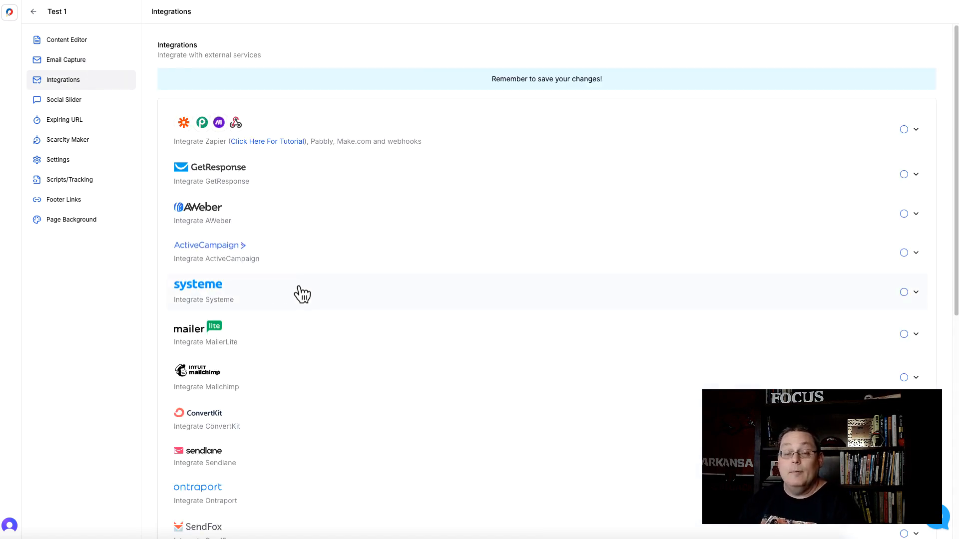
{"action": "scroll", "coordinate": [303, 294], "scroll_direction": "down", "scroll_amount": 5}
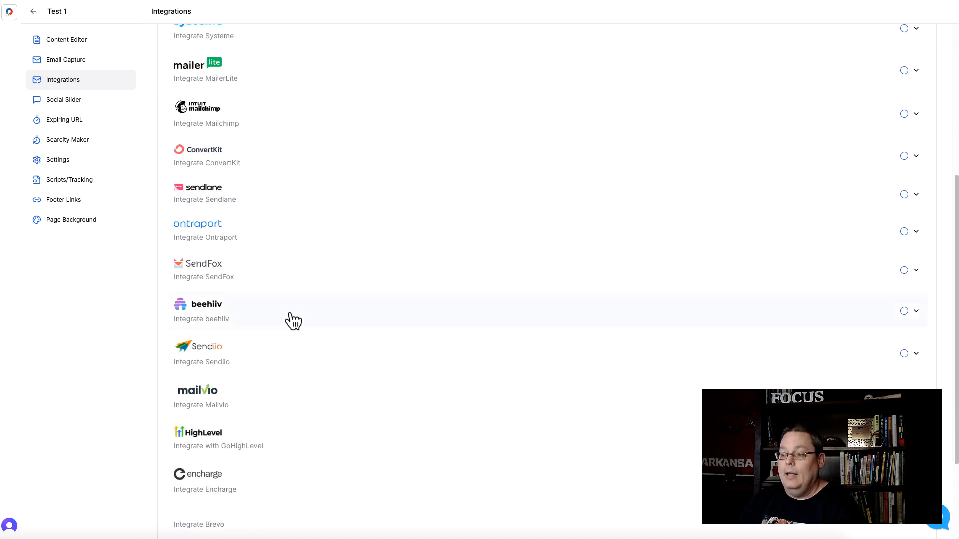
{"action": "scroll", "coordinate": [247, 421], "scroll_direction": "up", "scroll_amount": 2}
{"action": "scroll", "coordinate": [247, 421], "scroll_direction": "up", "scroll_amount": 3}
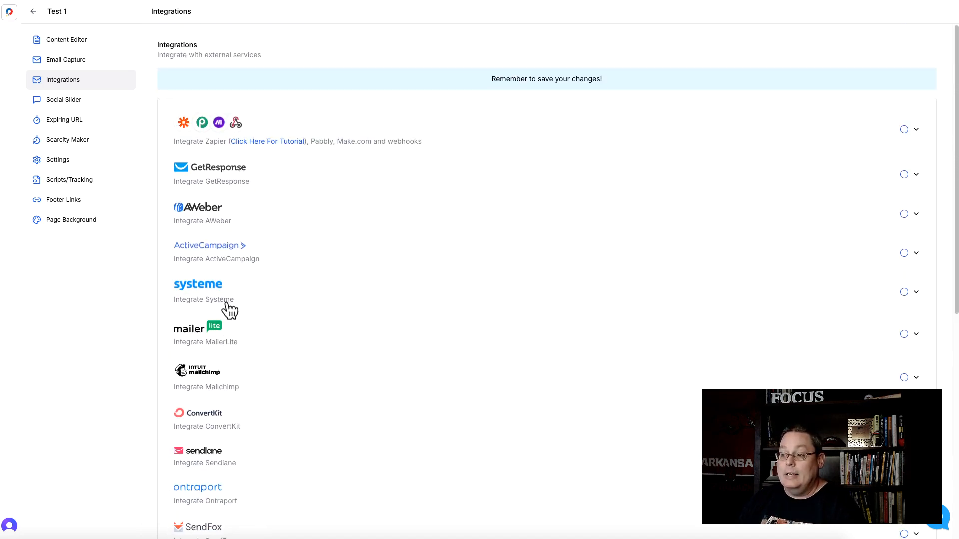